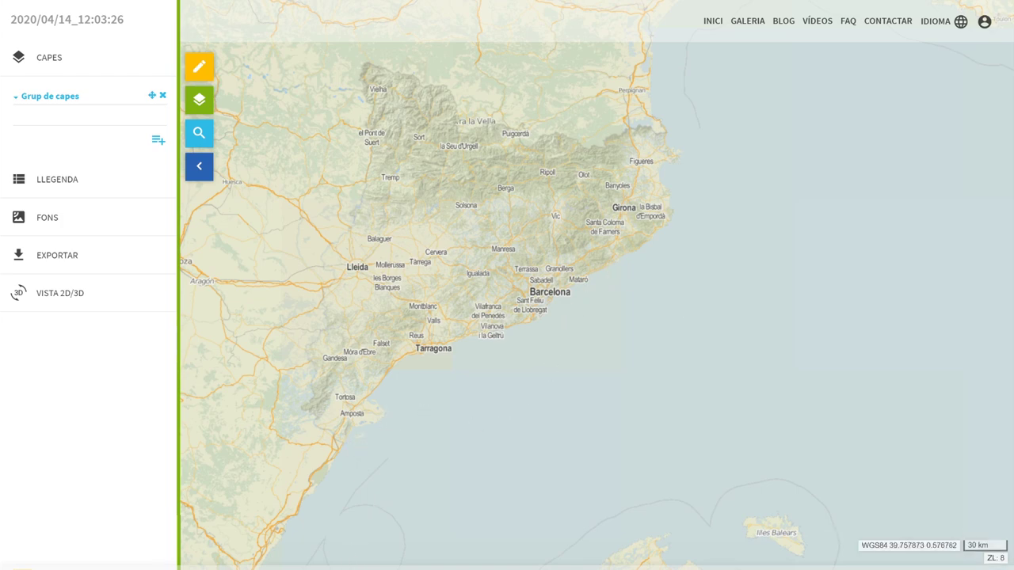
Switch to the Residències Badalona.xlsx workbook in Excel and examine its address columns and the Latitud and Longitud columns
click(163, 527)
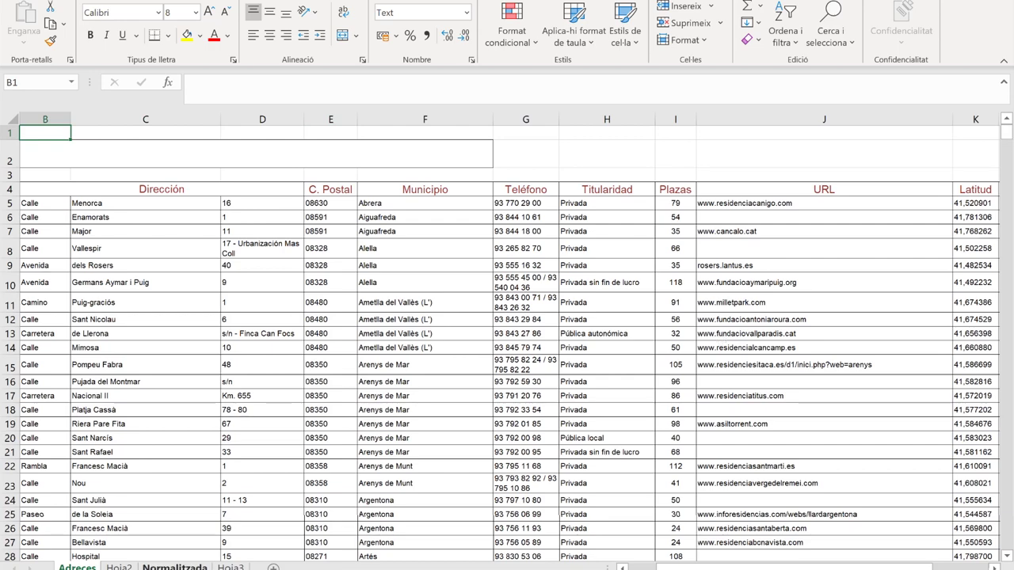
drag(682, 567, 682, 567)
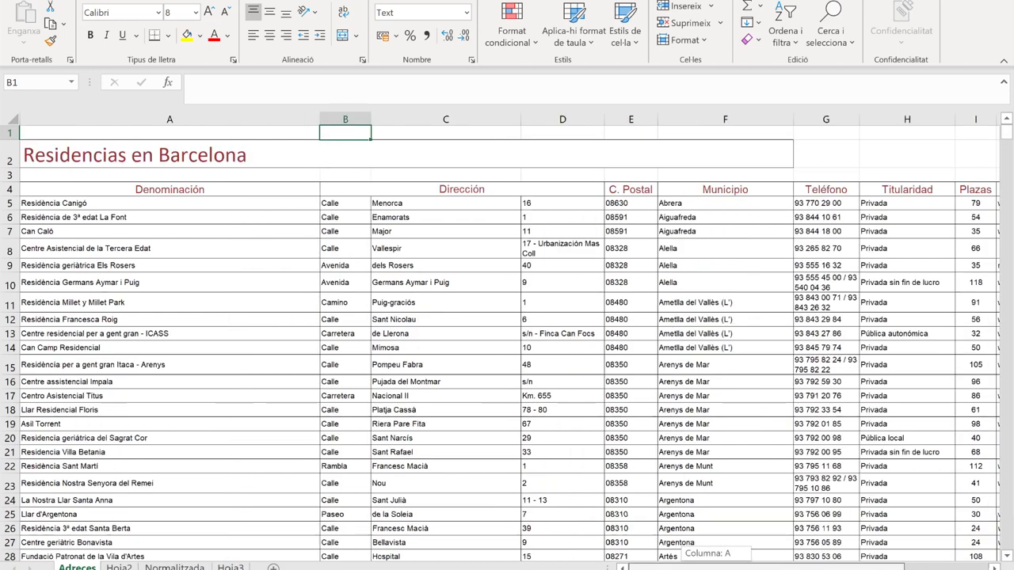
drag(345, 119, 381, 134)
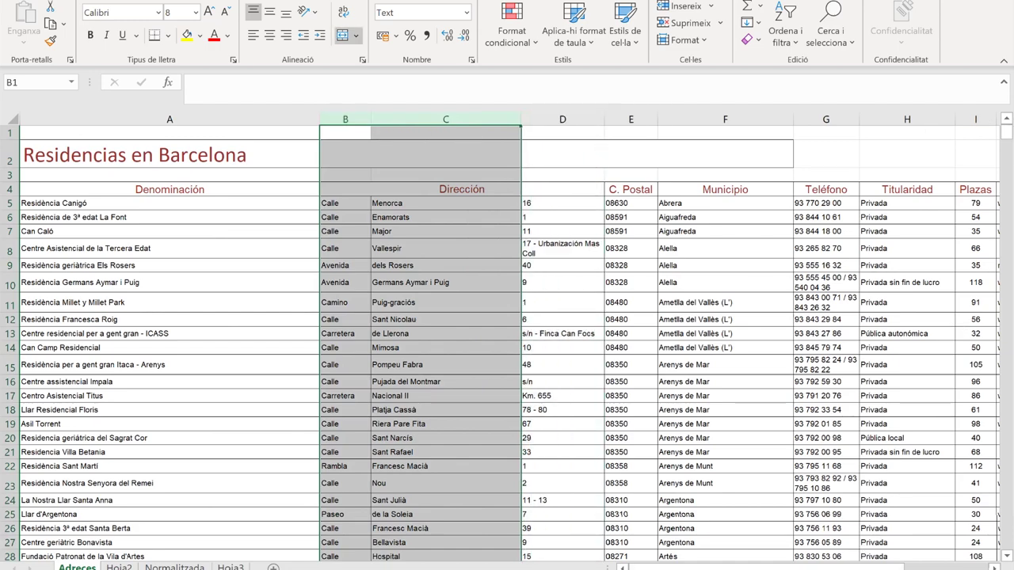
drag(682, 567, 713, 567)
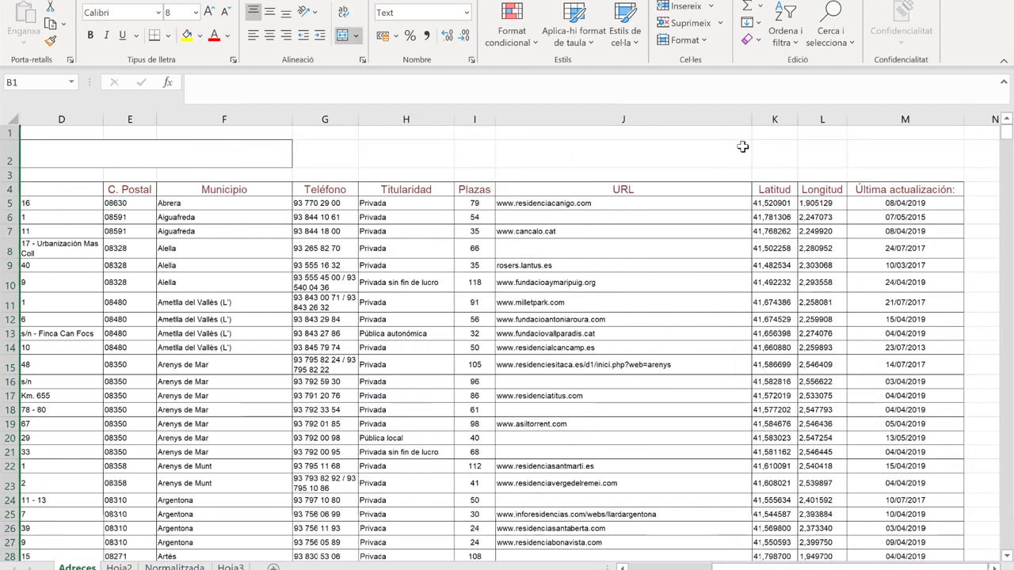
drag(775, 119, 812, 119)
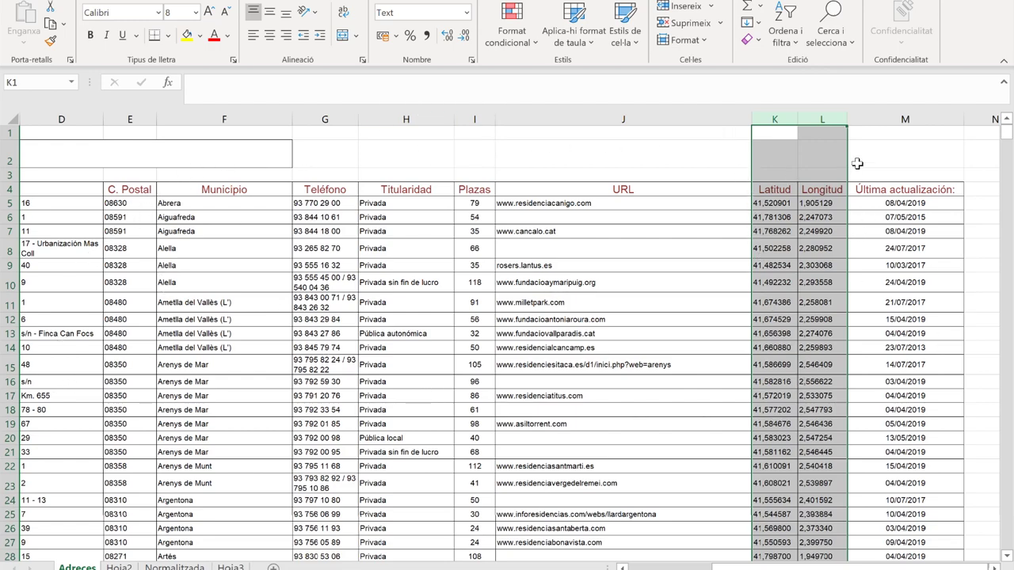
drag(792, 567, 780, 568)
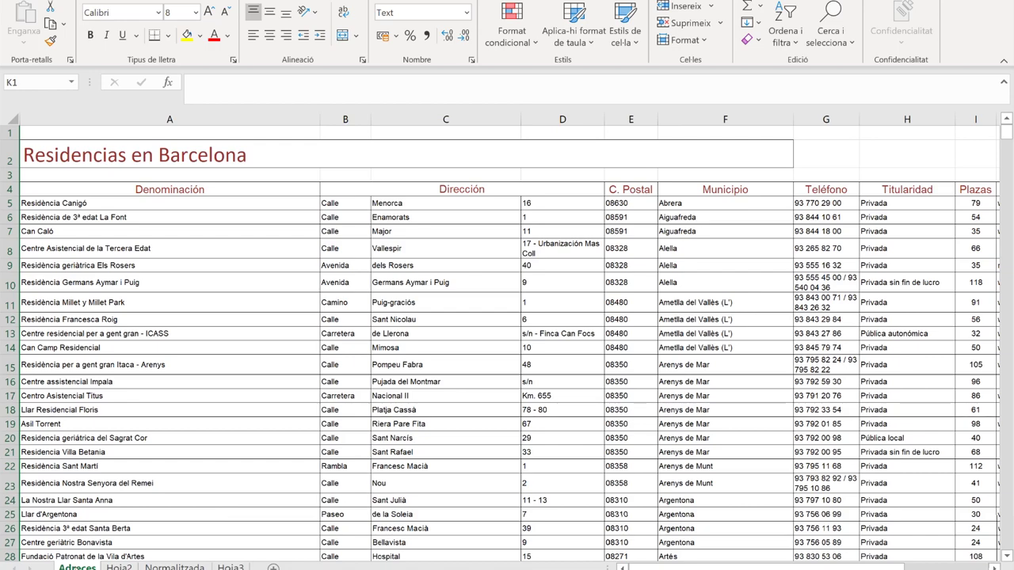
Create a copy of the Adreces sheet in the same workbook, placed before Adreces
right_click(77, 568)
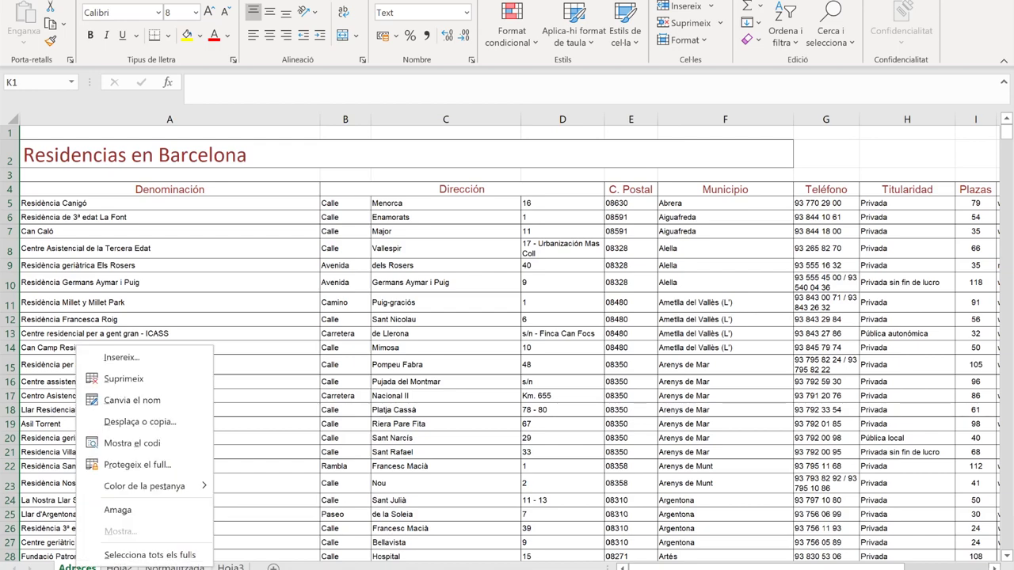
click(143, 425)
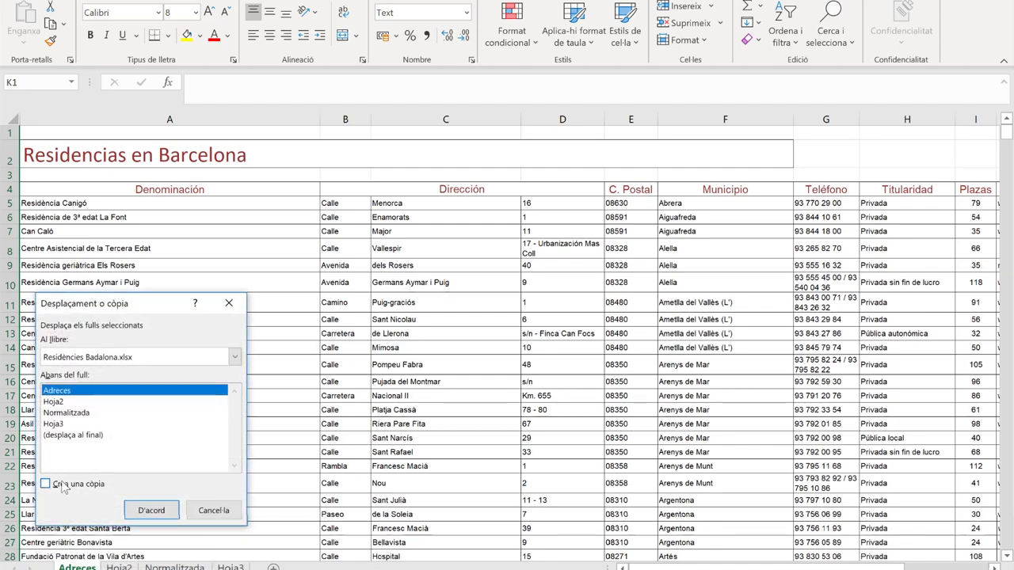
click(49, 485)
click(164, 512)
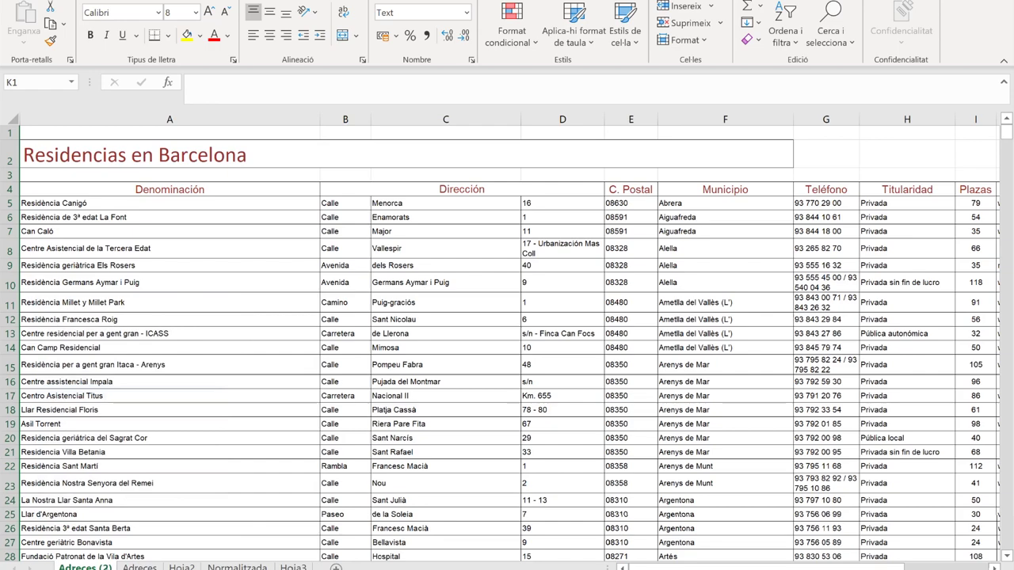
Rename the copied sheet as Adreces seg and place the original Adreces sheet in front of it
double_click(84, 568)
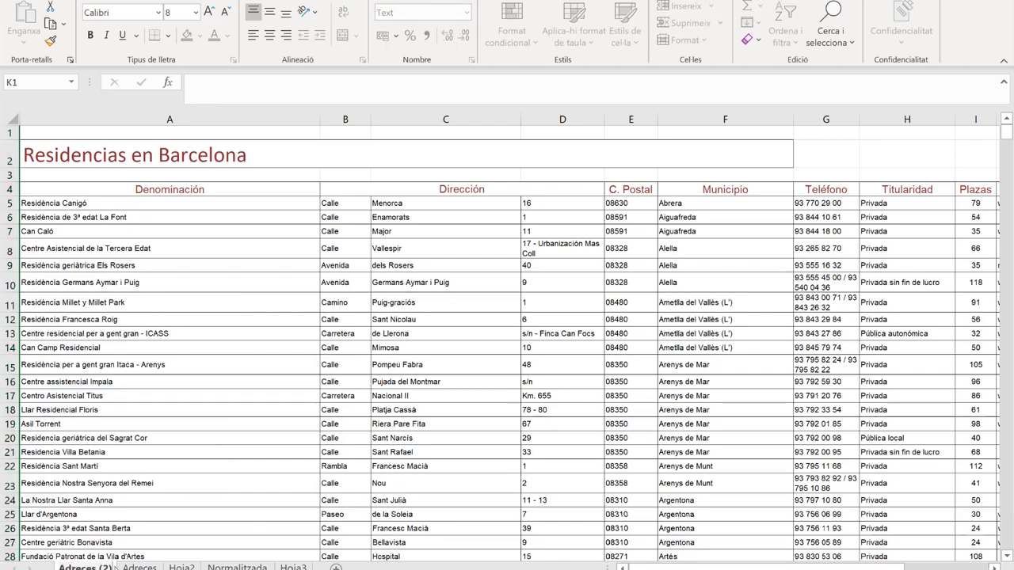
key(BackSpace)
key(BackSpace)
key(BackSpace)
key(BackSpace)
key(Return)
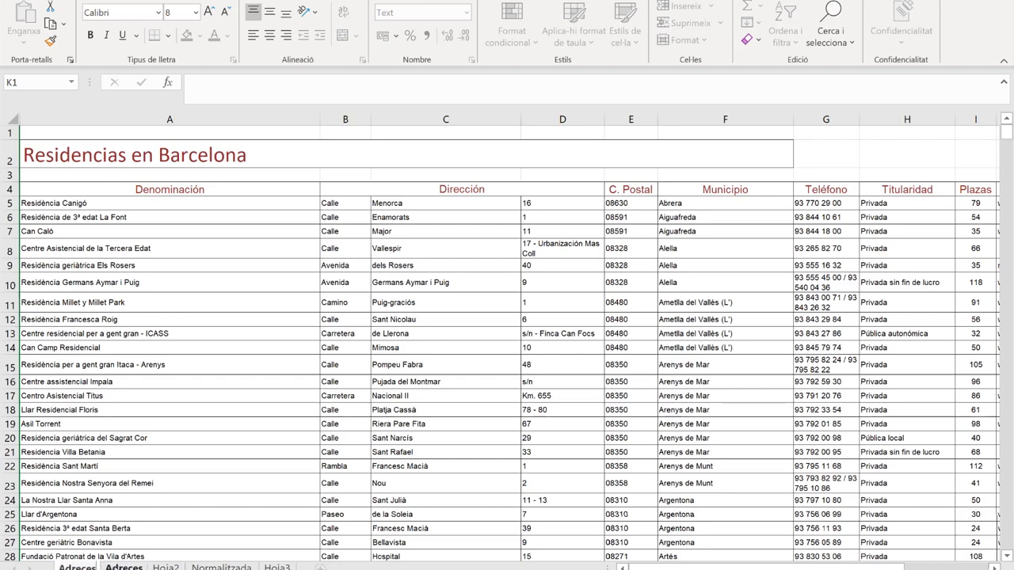
double_click(77, 567)
text(Adreces ser)
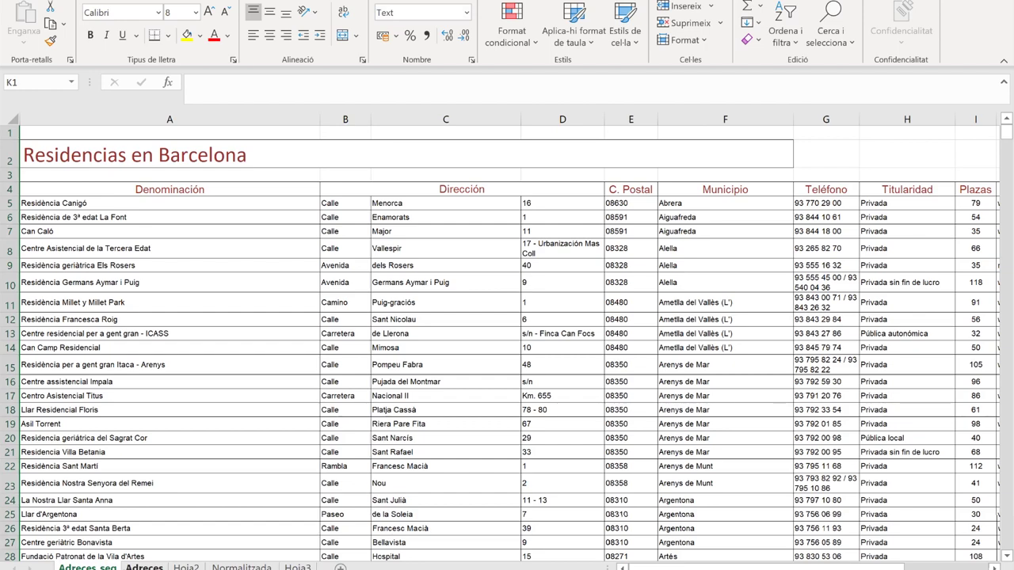
drag(145, 568, 62, 567)
Delete rows 1 to 3 above the column headers on the Adreces sheet and select the header row
drag(7, 133, 5, 171)
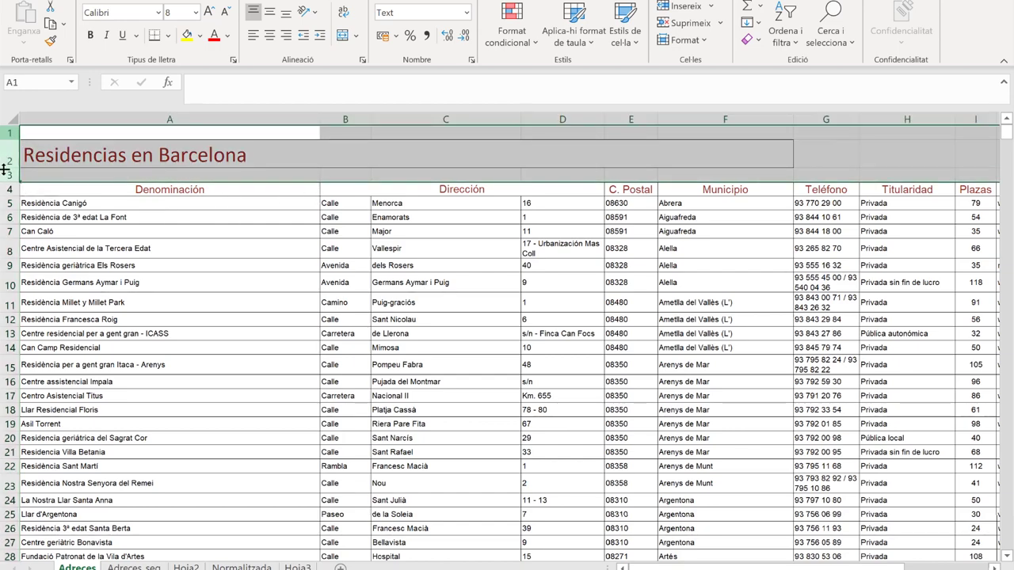
right_click(167, 160)
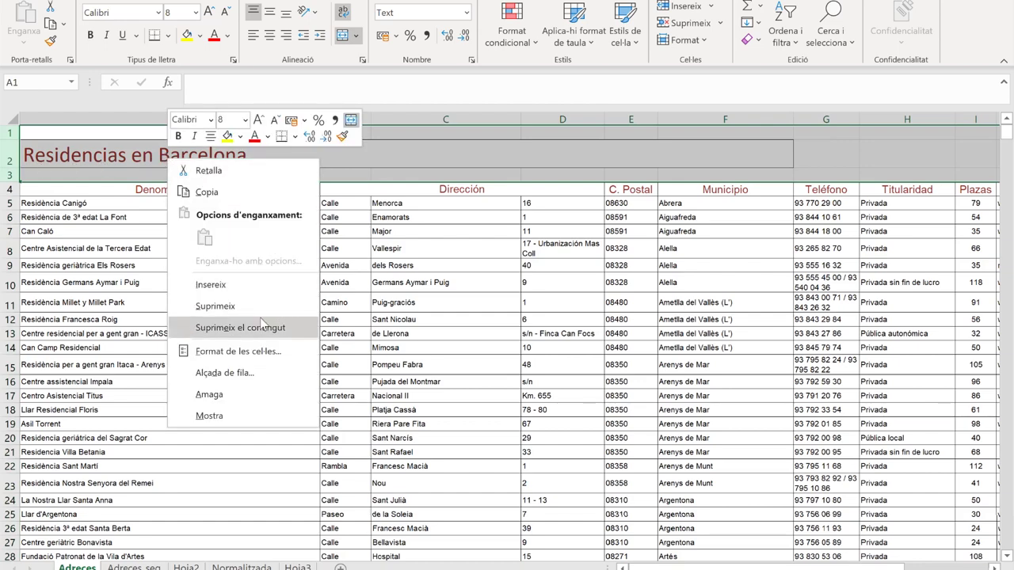
click(238, 306)
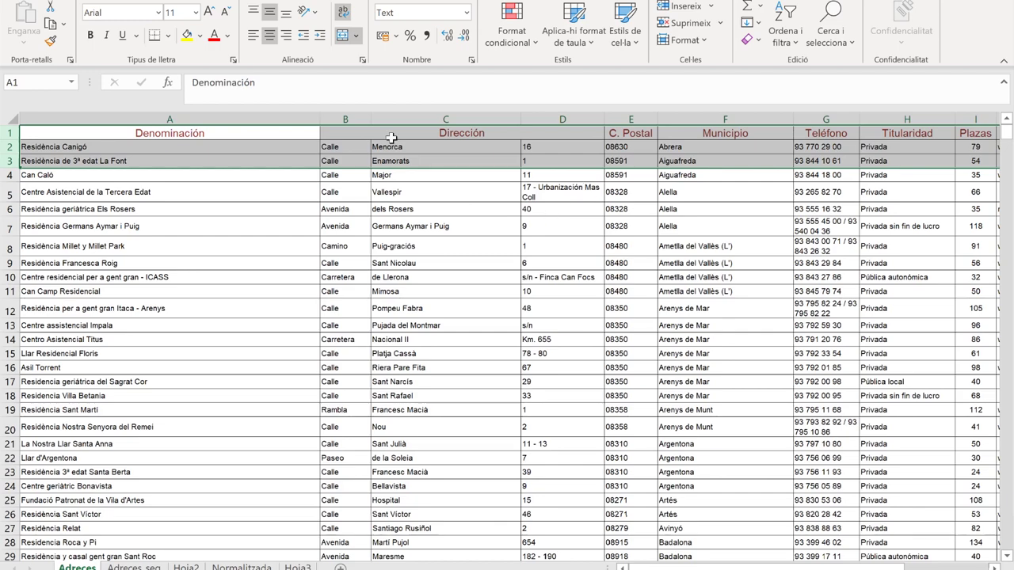
click(37, 131)
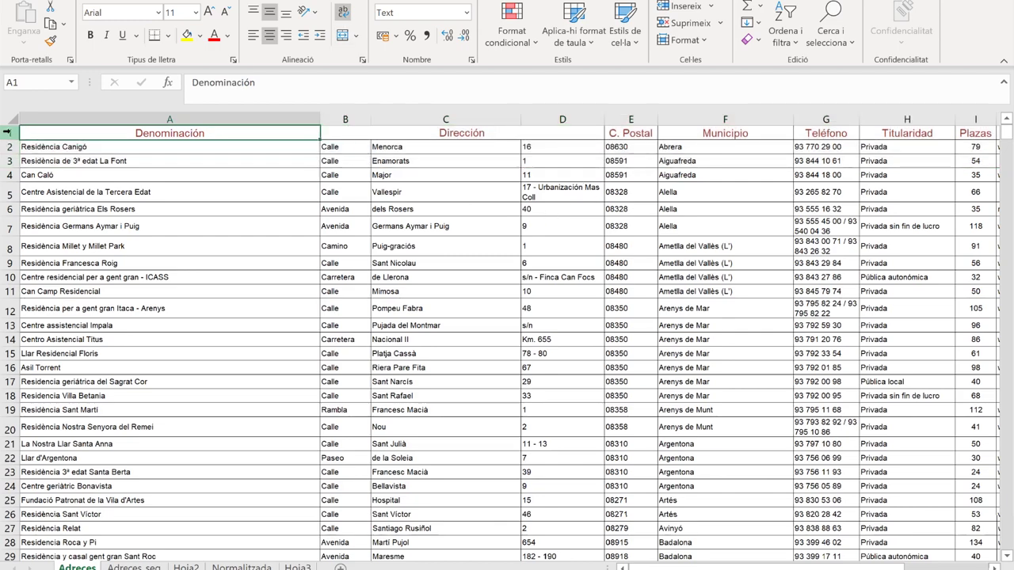
click(6, 132)
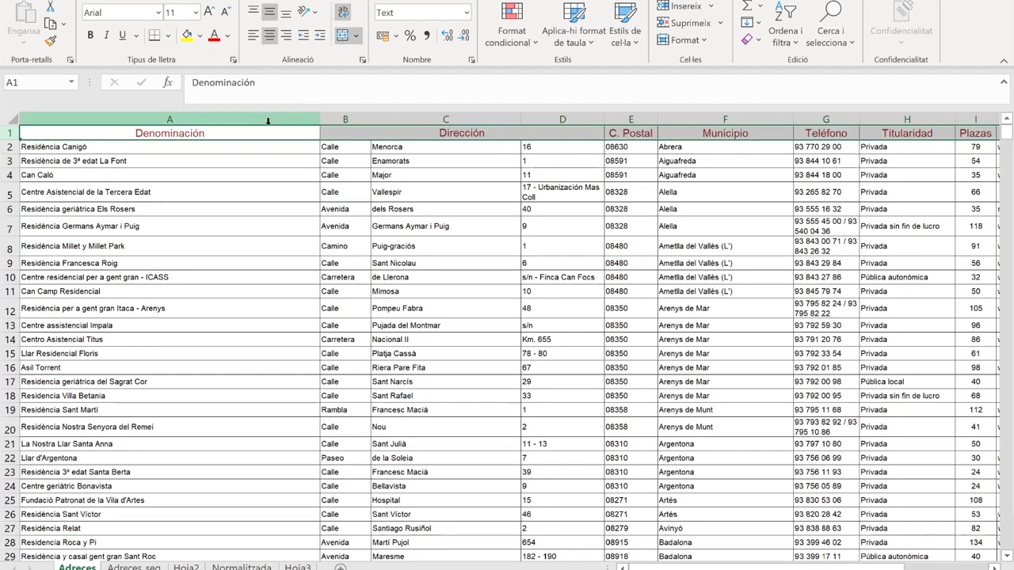
Unmerge the Dirección header cell that spans columns B to D
click(445, 135)
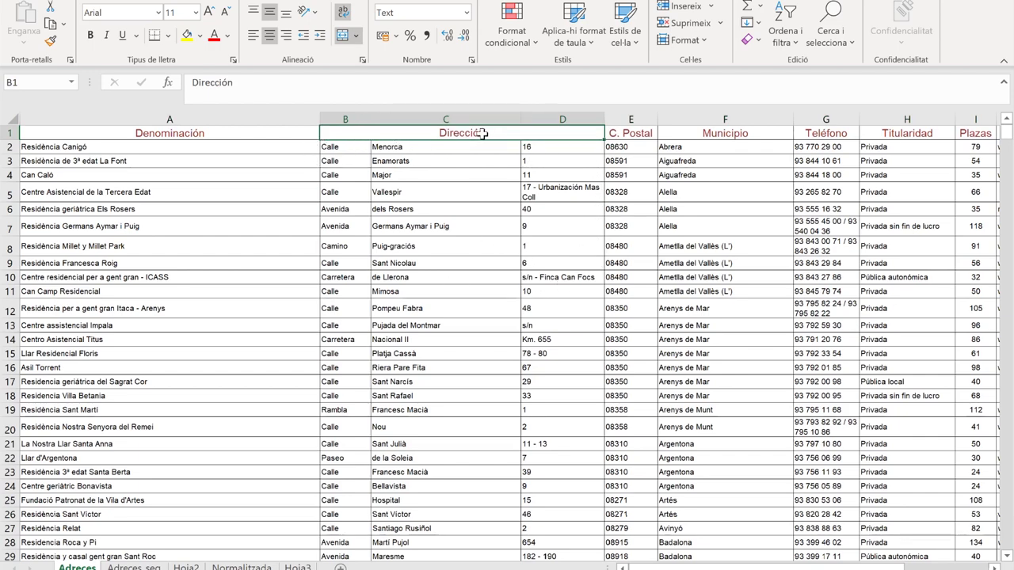
right_click(476, 138)
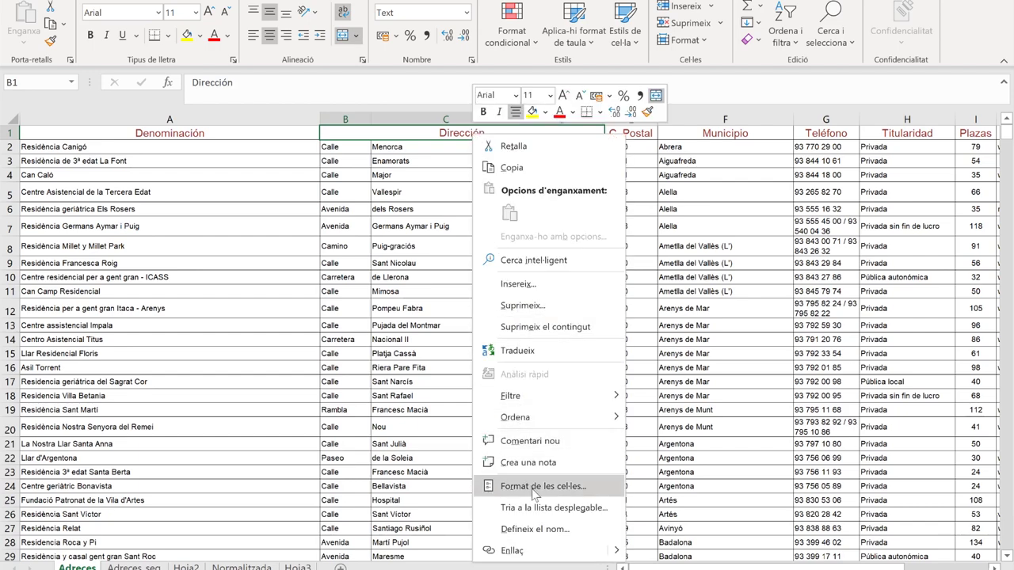
key(Escape)
key(ctrl+1)
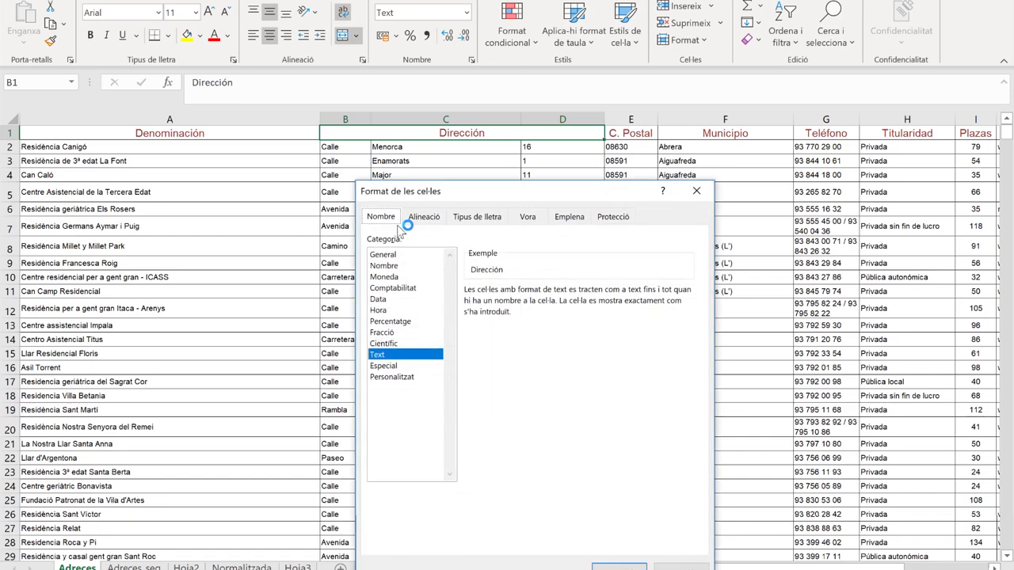
click(427, 217)
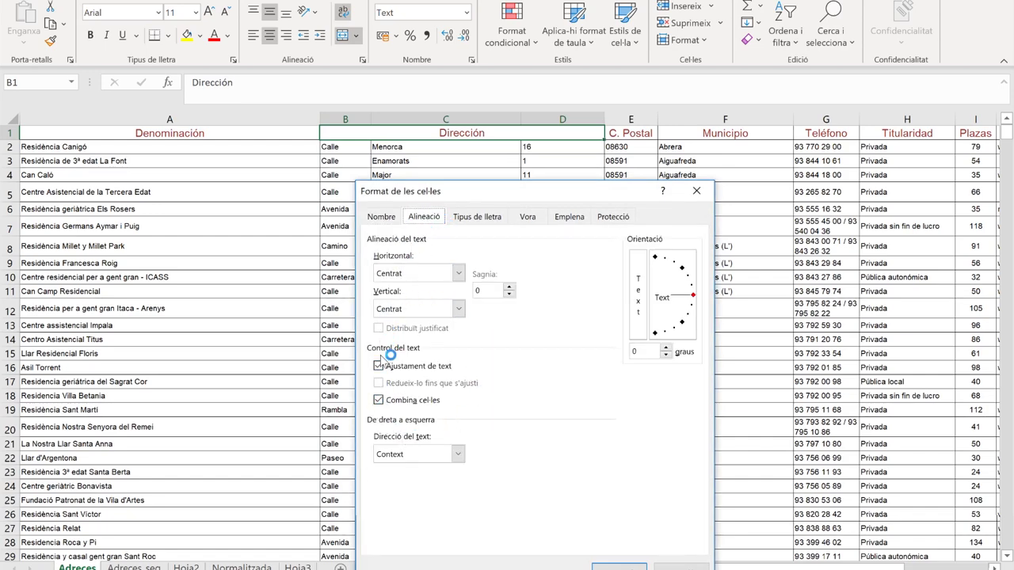
click(378, 400)
click(379, 400)
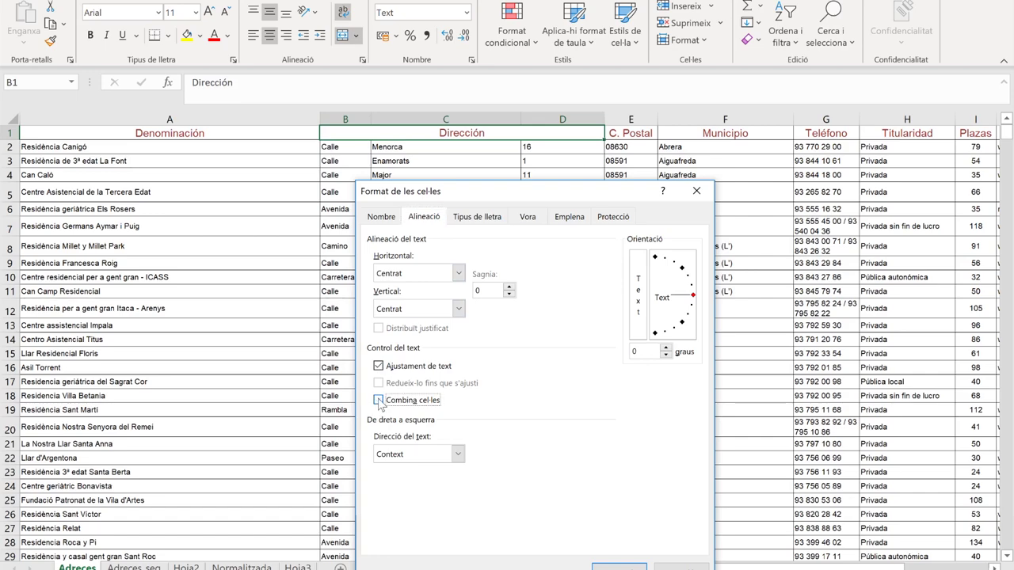
click(619, 567)
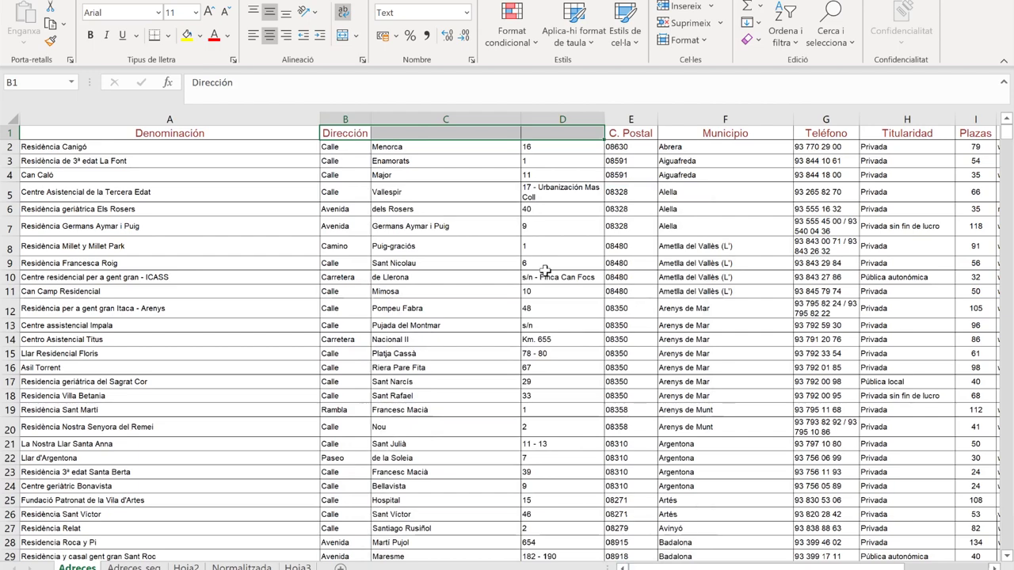
Set the header in B1 to TIPO CALLE and fit column B's width to its content
click(348, 134)
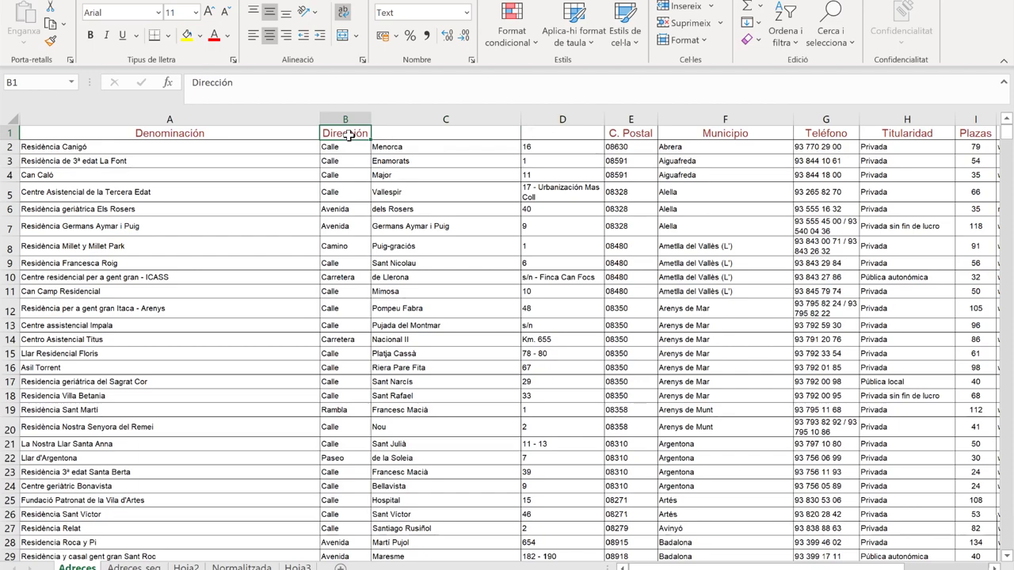
text(TiPO C)
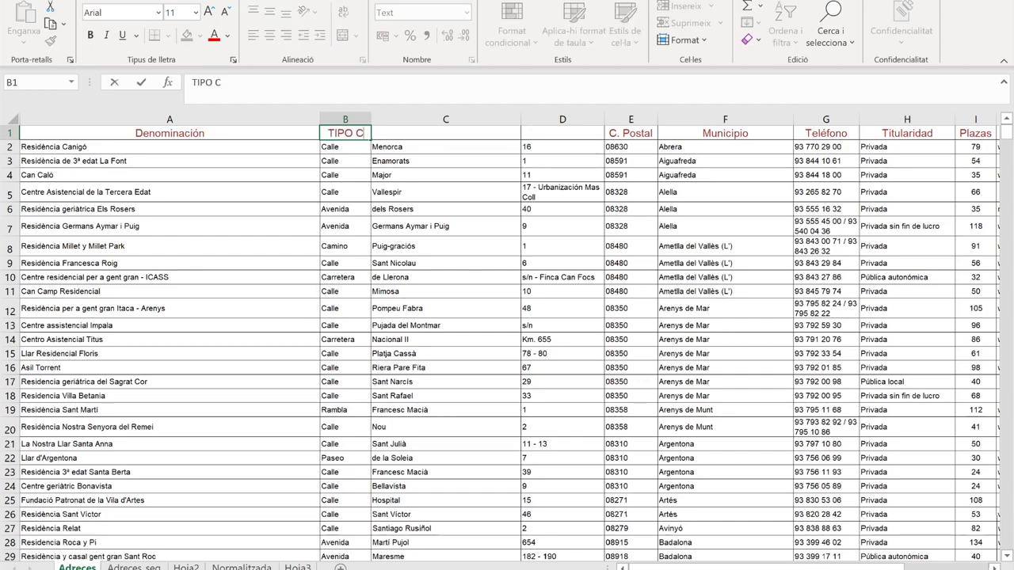
text(ALLE)
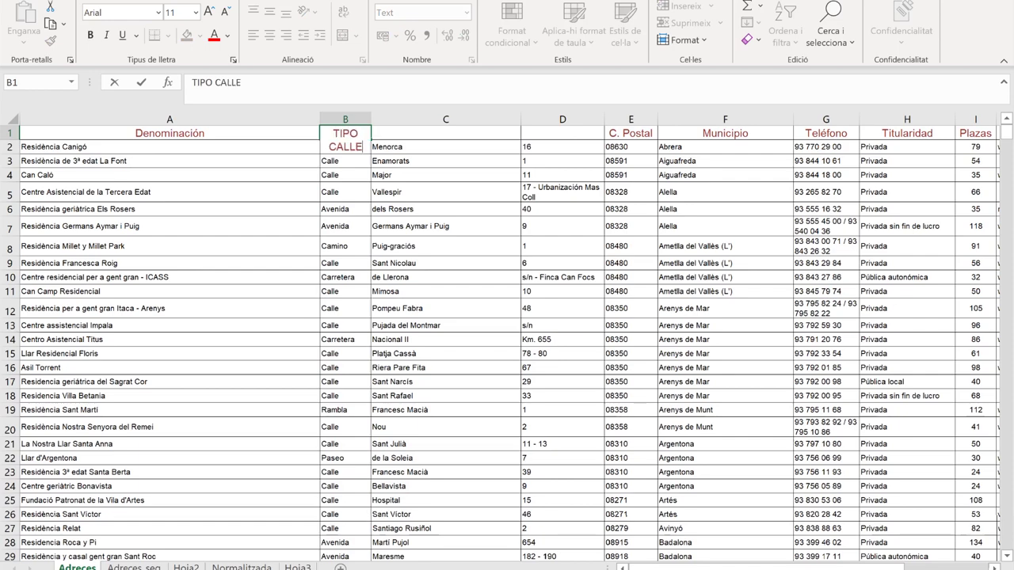
key(Return)
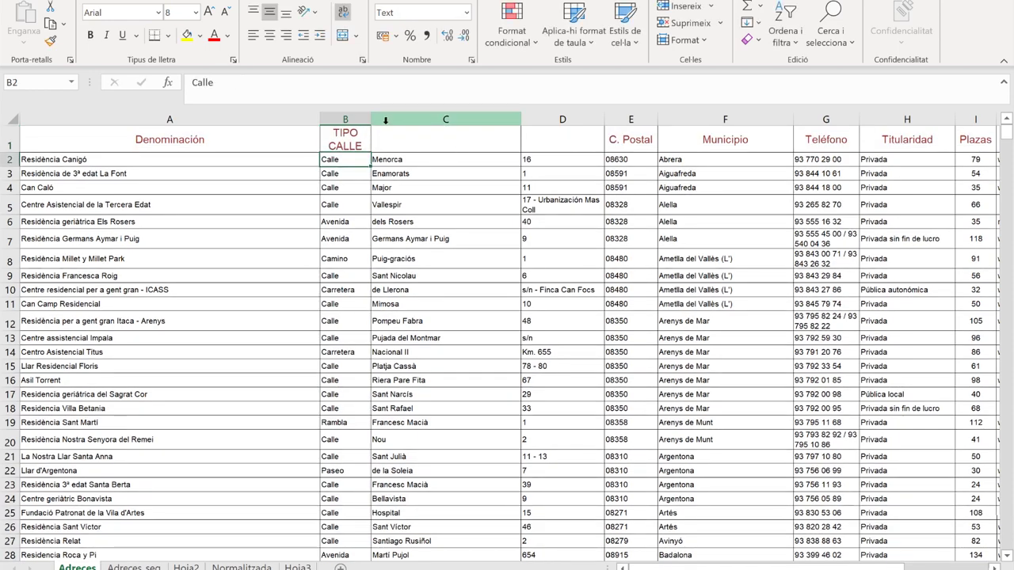
drag(370, 118, 455, 119)
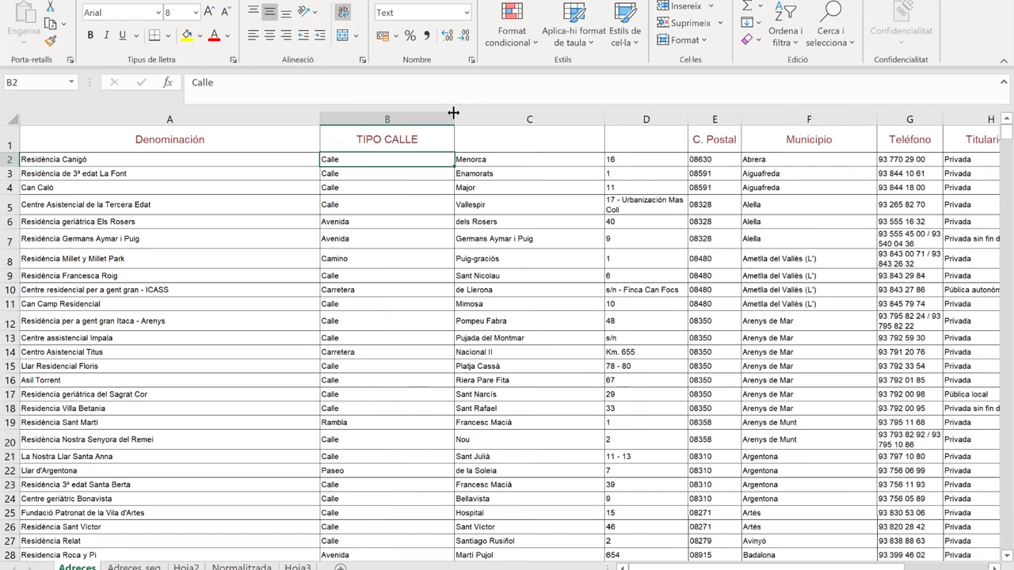
double_click(453, 114)
Enter the header CALLE in C1 and the header NÚMERO in D1
click(452, 140)
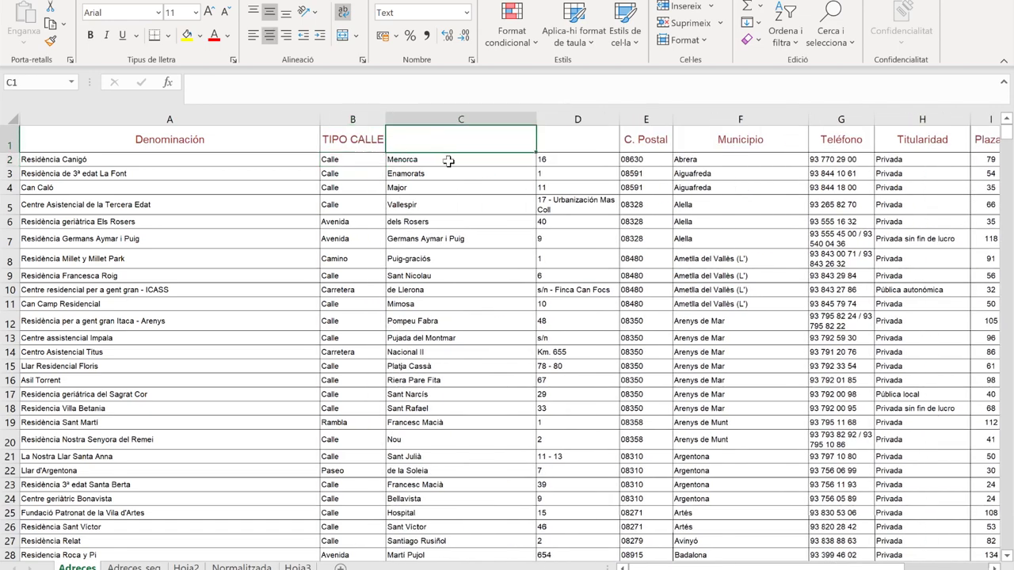
text(N)
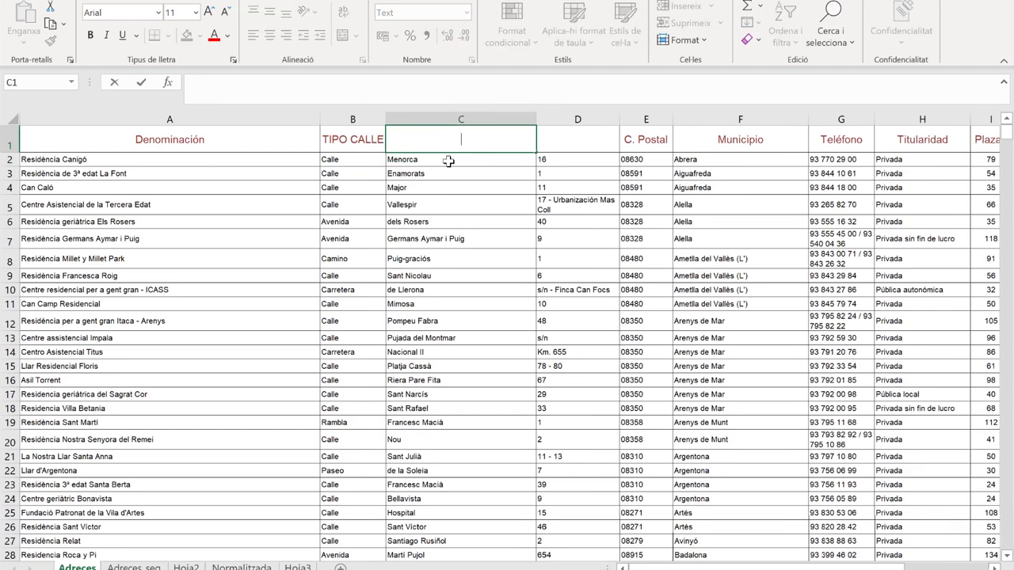
text(ALLE)
key(Return)
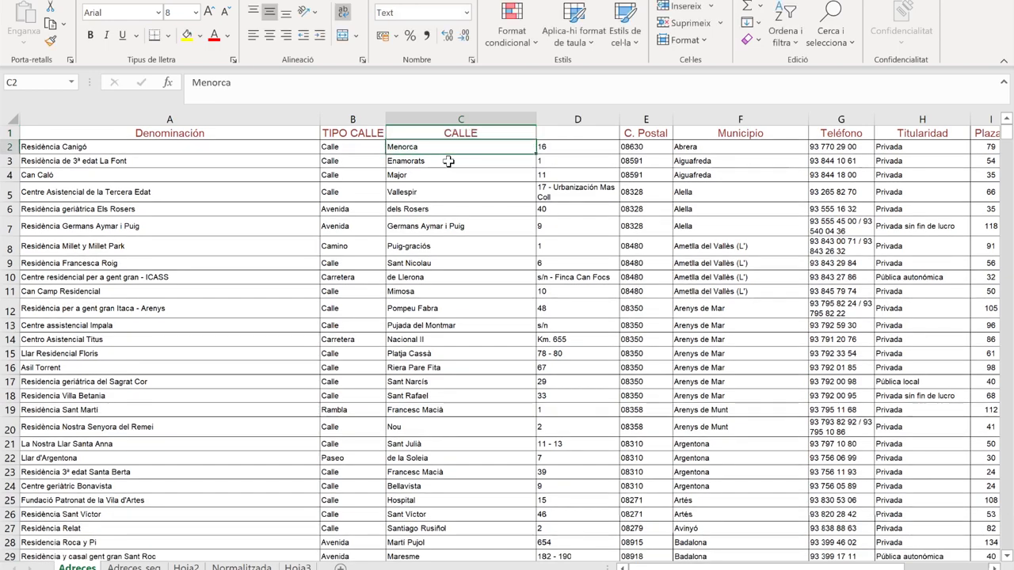
click(596, 144)
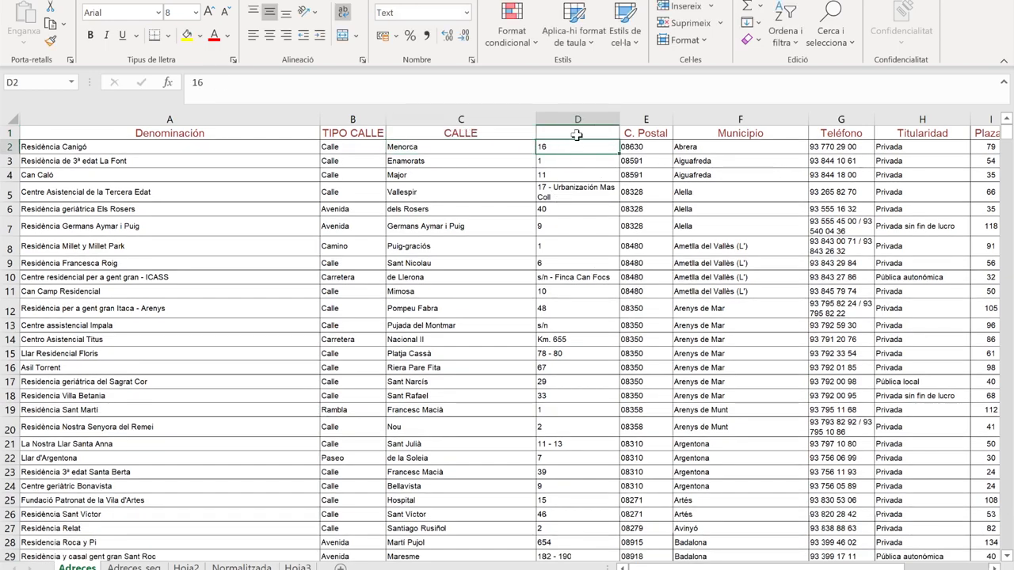
click(576, 135)
text(N)
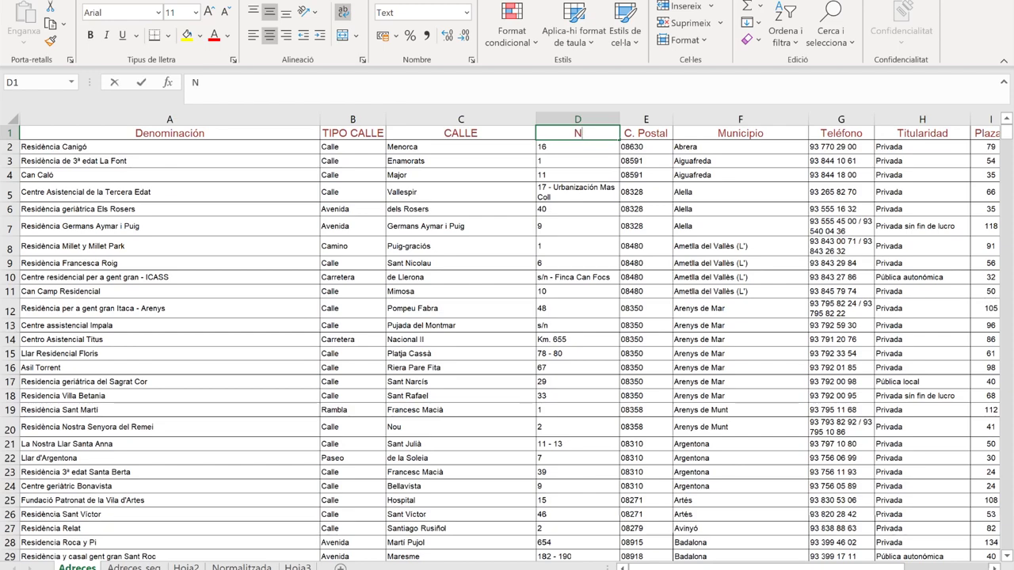
text(ÚMERO)
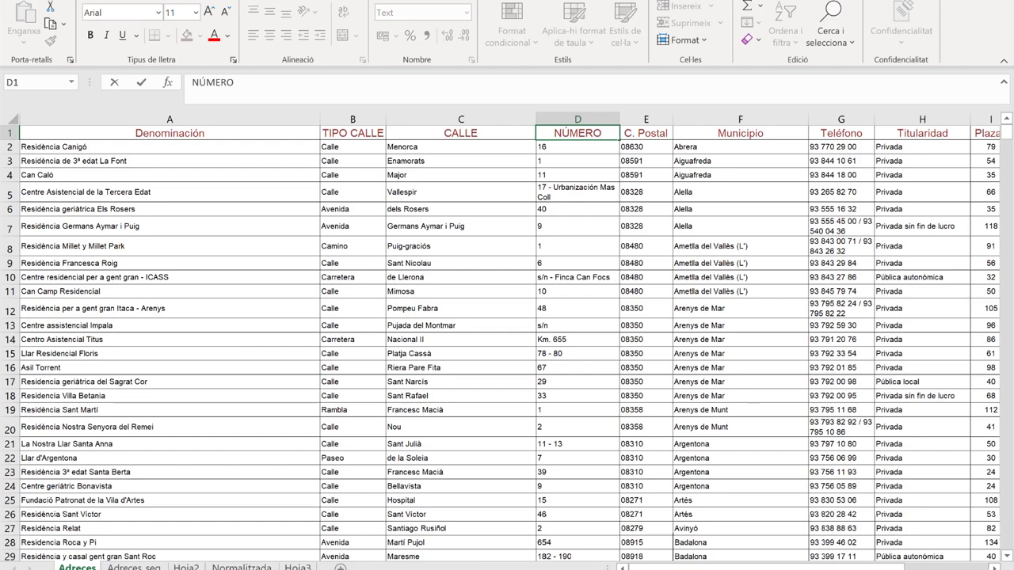
key(Return)
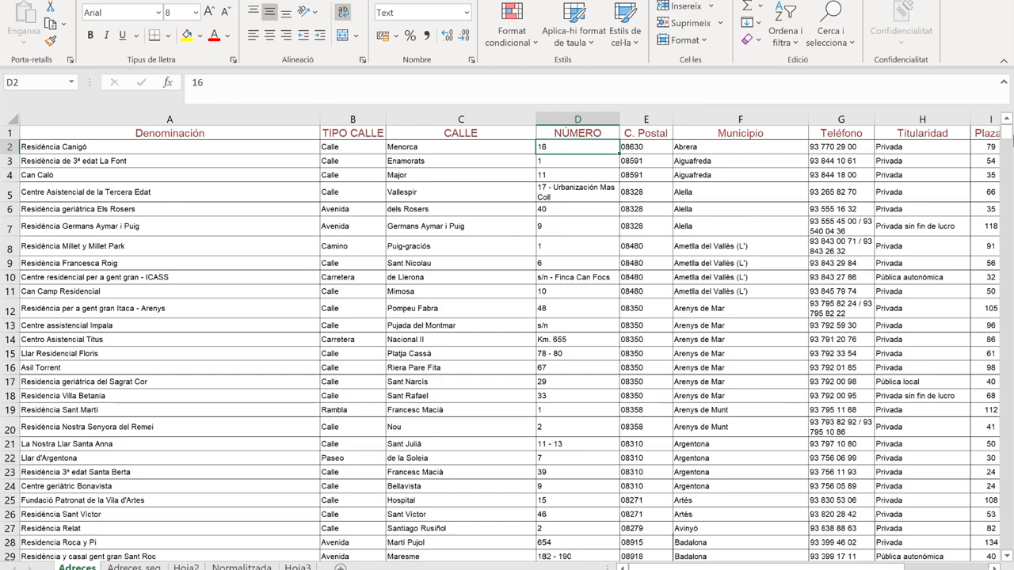
Turn on filtering for the header row of the Adreces table
drag(1007, 133, 1009, 175)
drag(997, 473, 1007, 137)
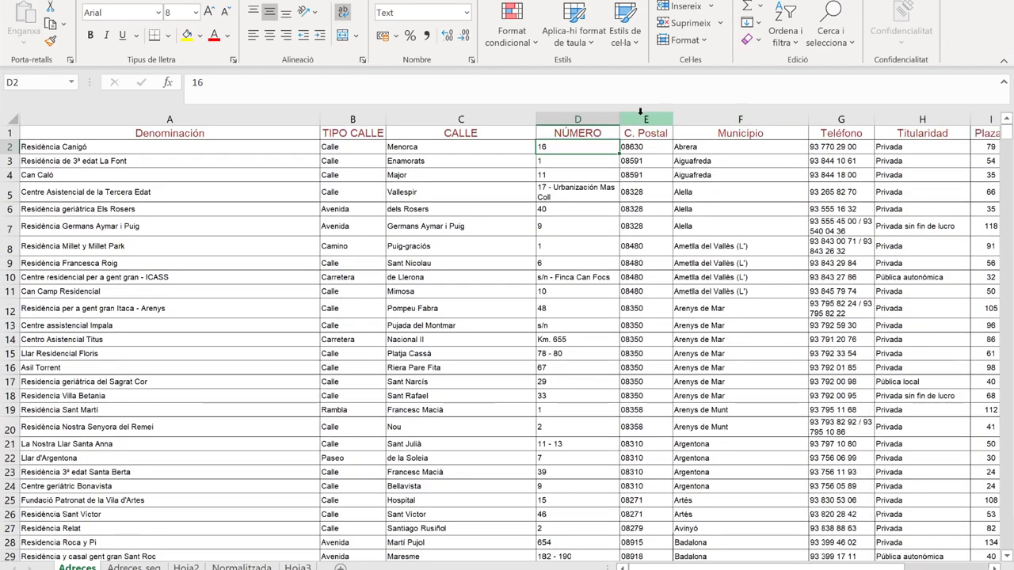
click(740, 131)
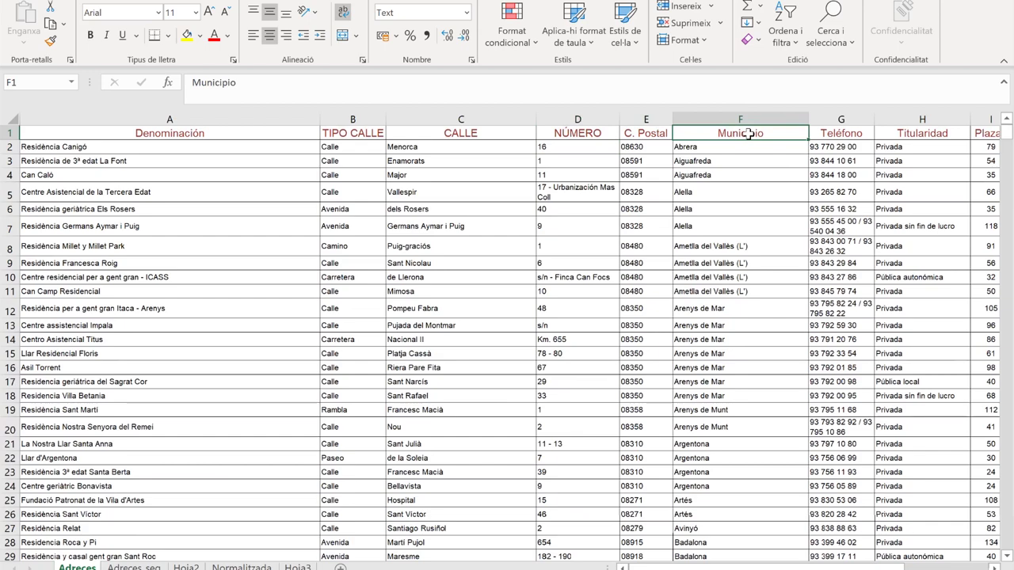
click(784, 32)
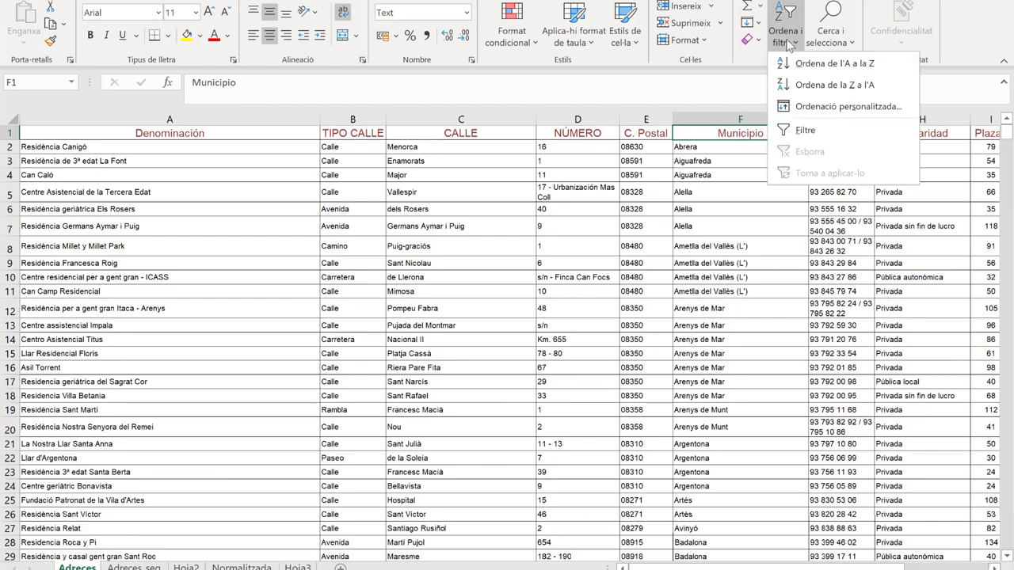
click(805, 131)
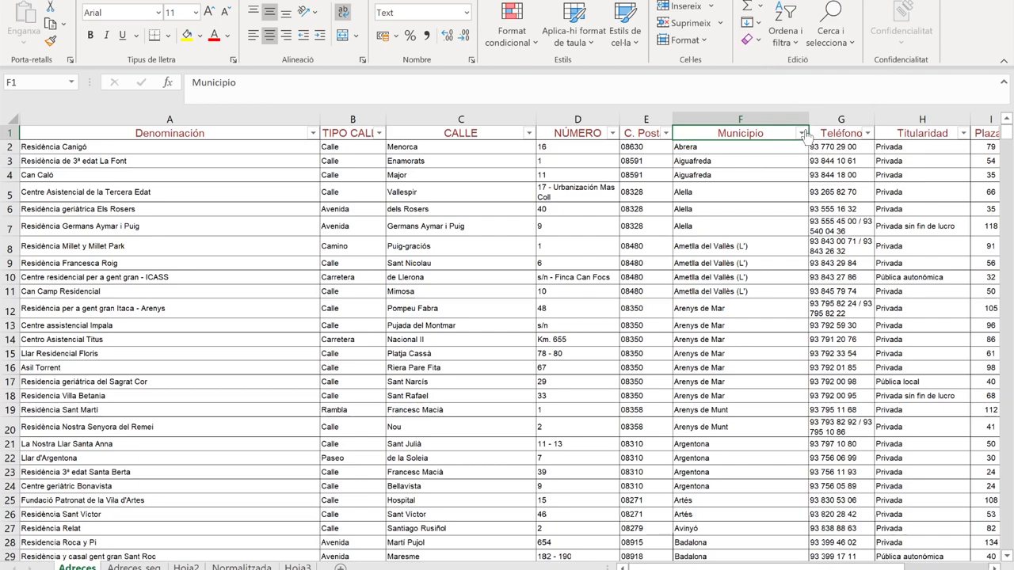
Filter the Municipio column so that only the Badalona rows are shown
click(803, 133)
click(646, 292)
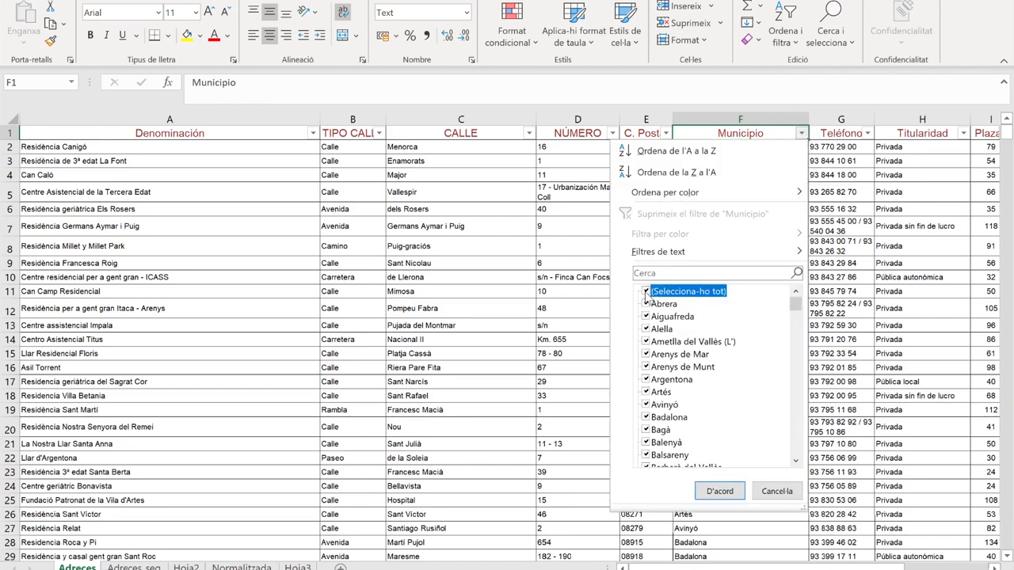
click(647, 417)
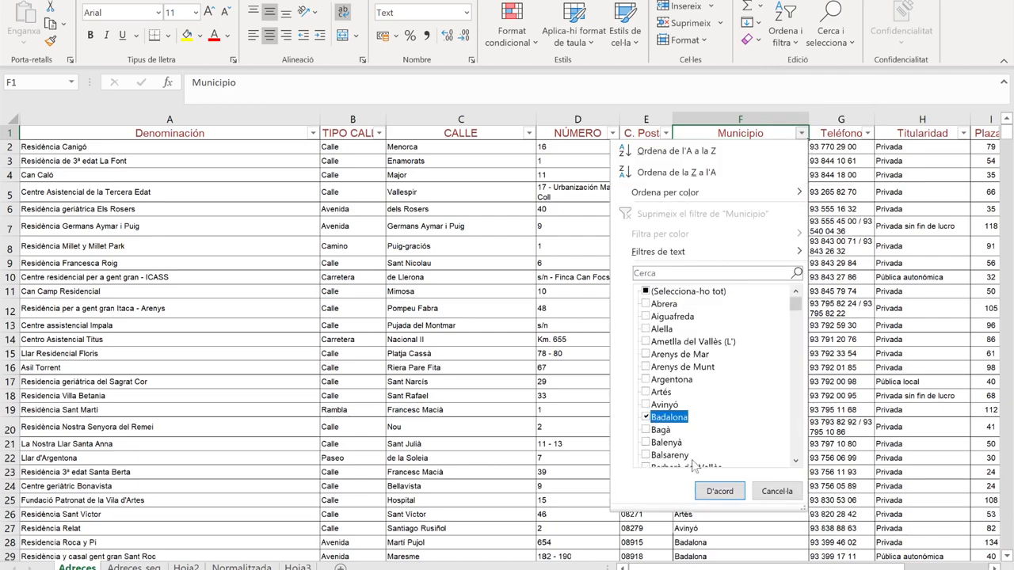
click(720, 492)
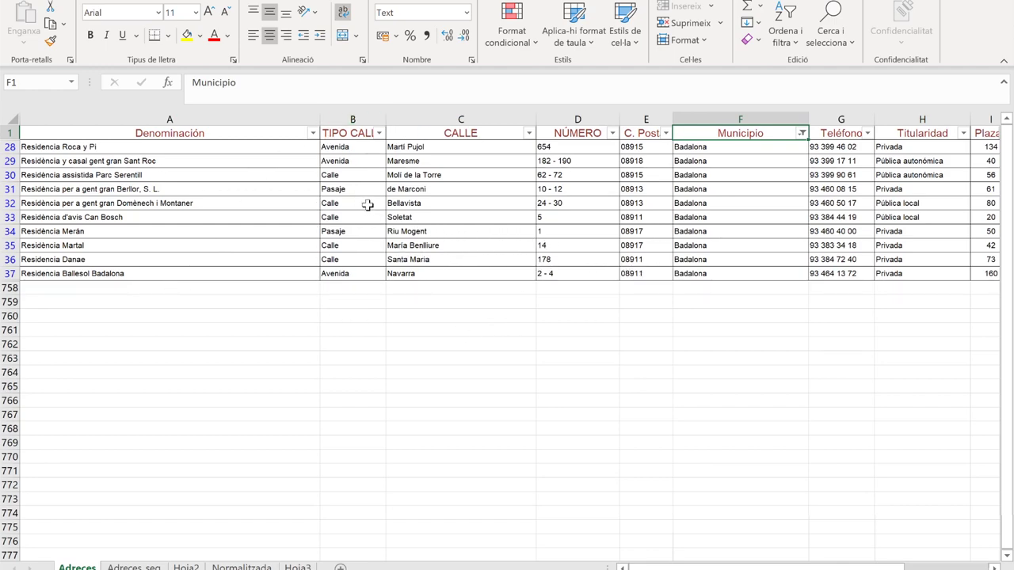
Remove the leading "de" from the street name in C31 so the cell contains only Marconi
click(413, 189)
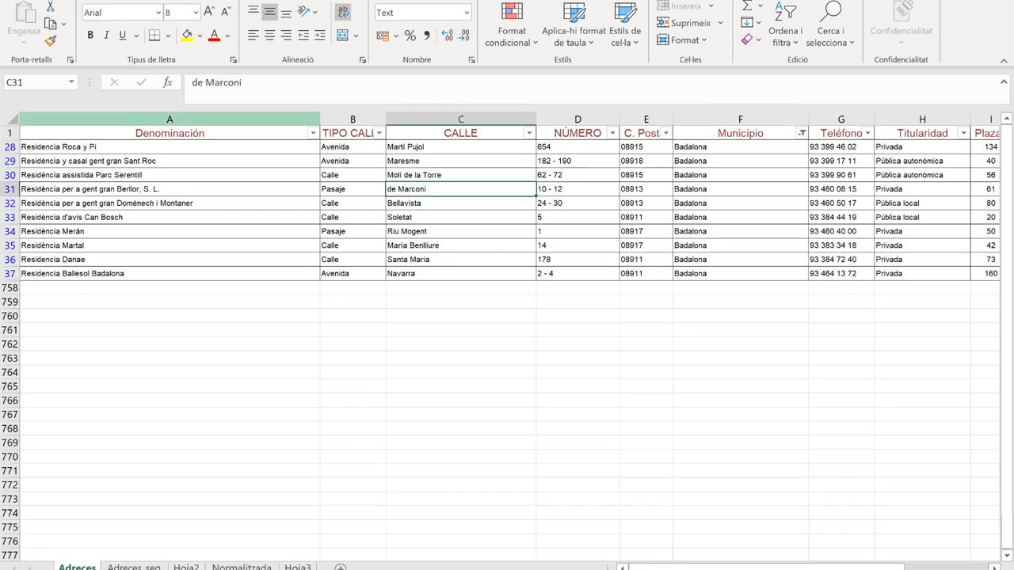
click(206, 83)
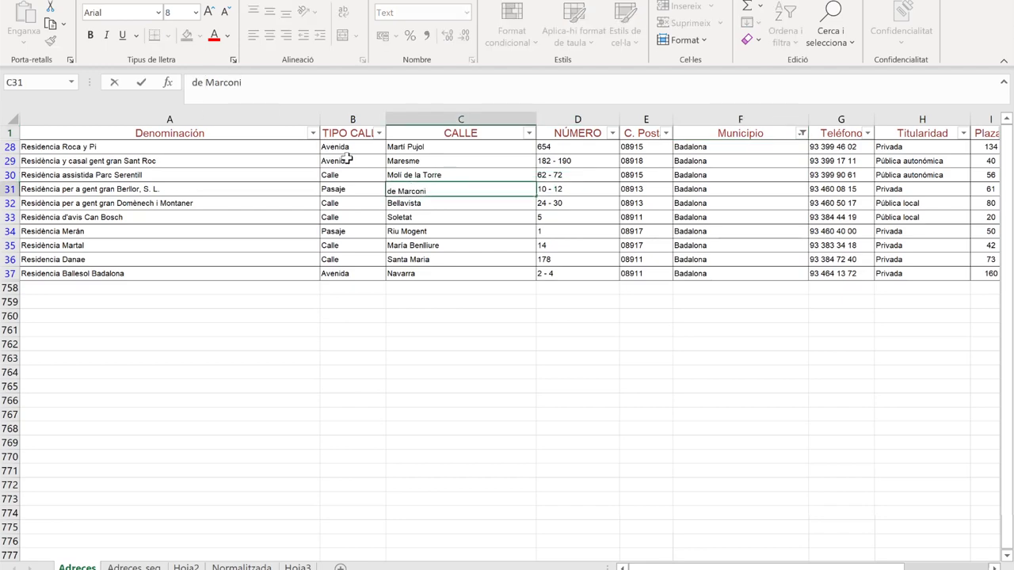
key(BackSpace)
key(BackSpace)
key(BackSpace)
key(Return)
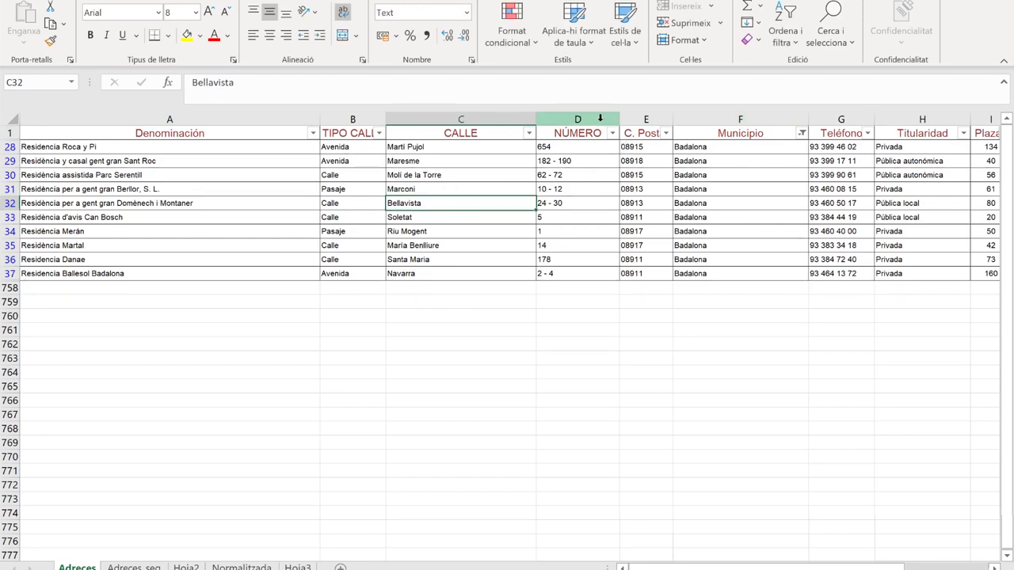
Shorten the street number range in D29 to its first number, 182
click(589, 163)
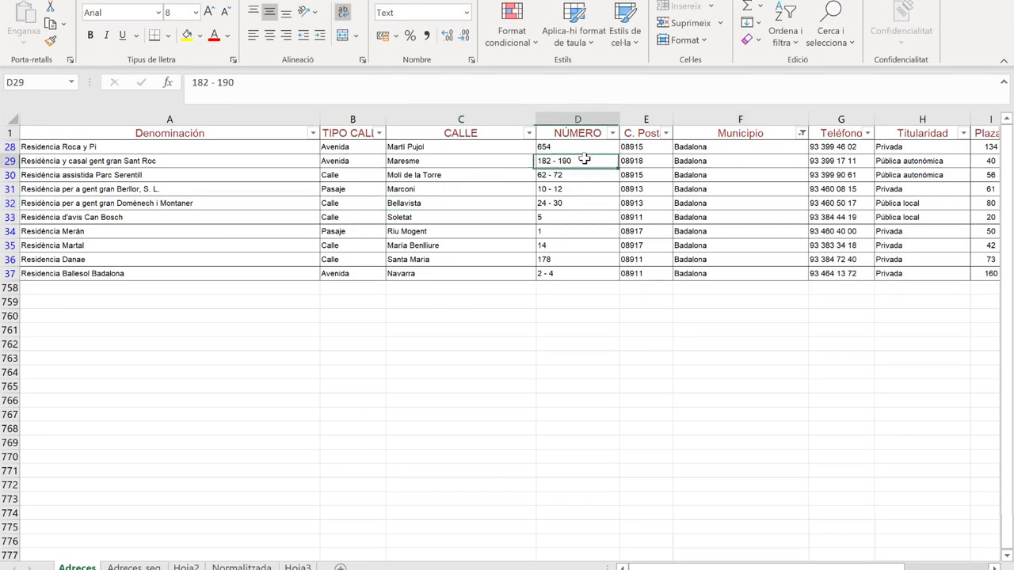
drag(234, 82, 208, 82)
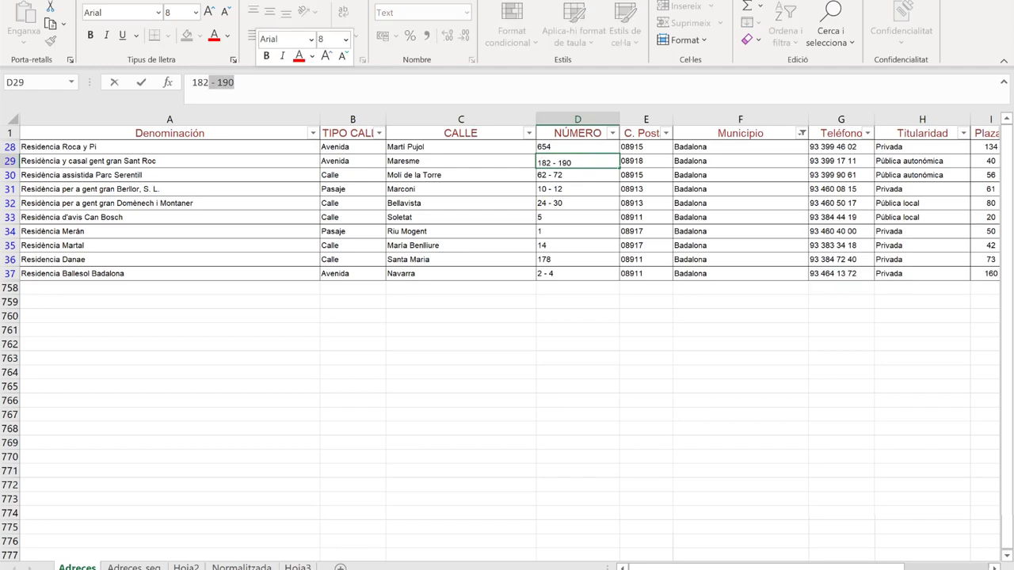
key(BackSpace)
key(Return)
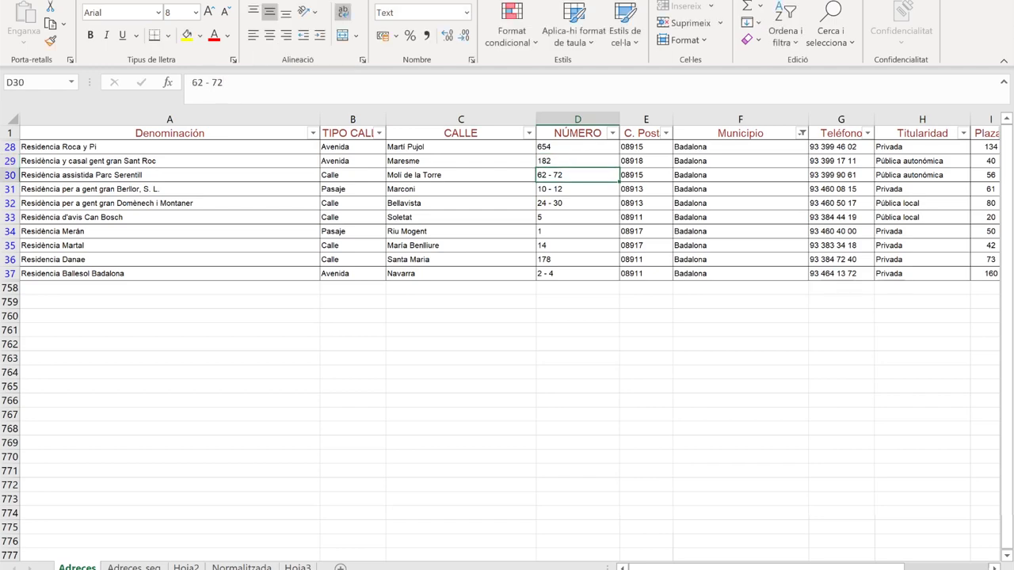
Shorten the street number range in D30 to its first number, 62
drag(224, 83, 197, 83)
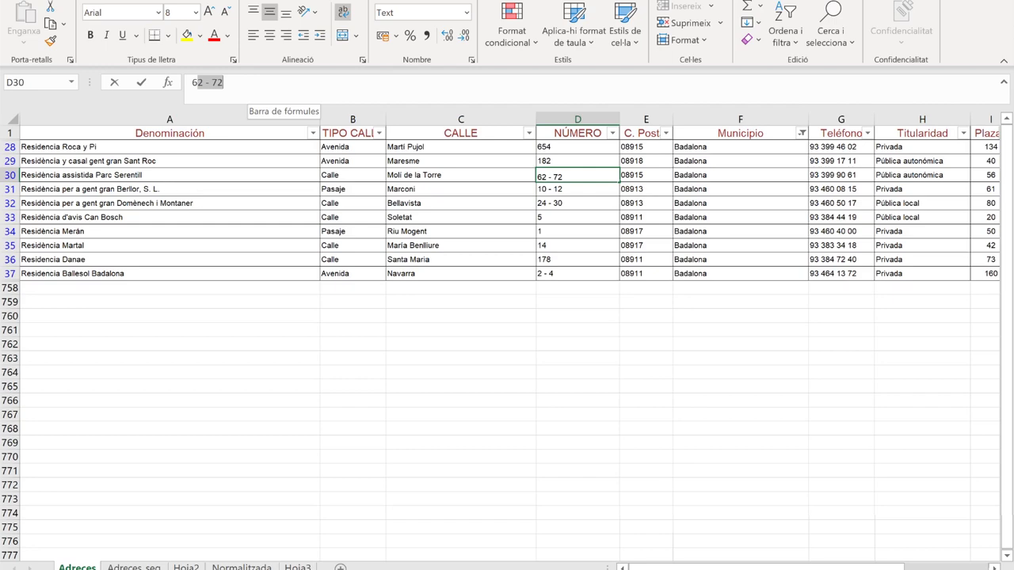
click(223, 83)
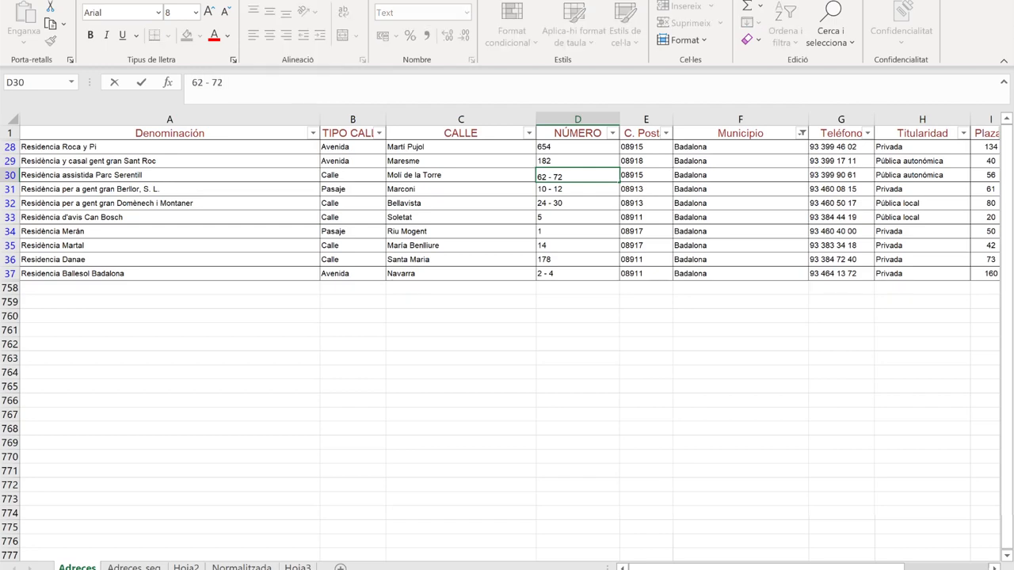
key(BackSpace)
key(BackSpace)
key(BackSpace)
key(BackSpace)
key(BackSpace)
key(Return)
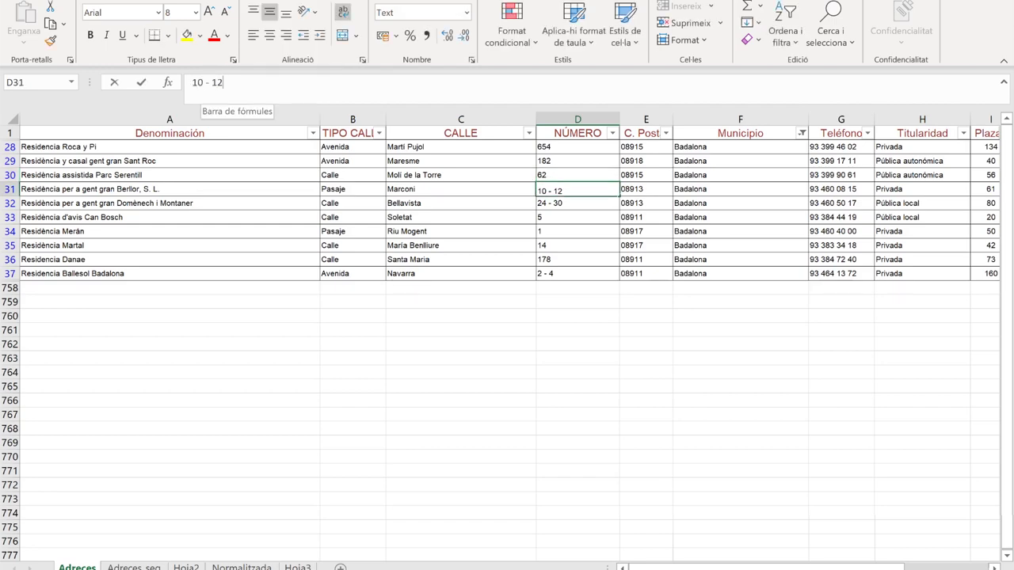
Shorten the street number range in D31 to its first number, 10
click(223, 82)
key(BackSpace)
key(BackSpace)
key(BackSpace)
key(BackSpace)
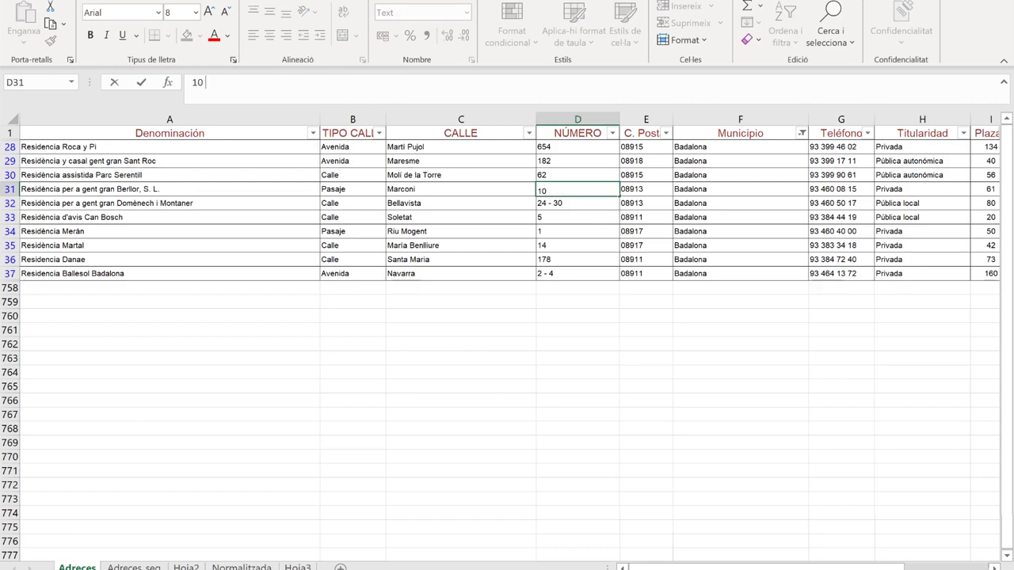
key(Return)
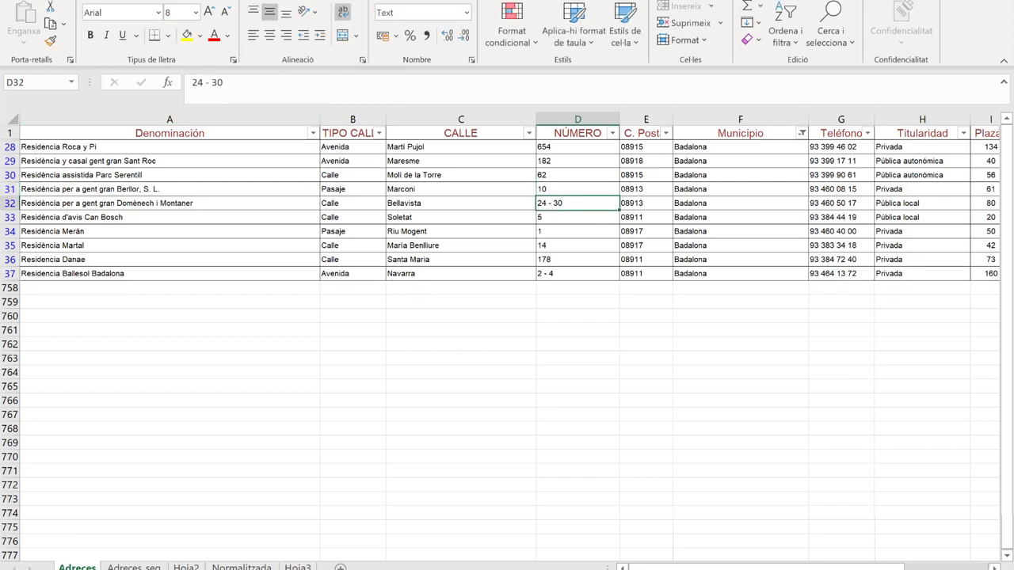
Shorten the street number range in D32 to its first number, 24
click(223, 83)
key(BackSpace)
key(BackSpace)
key(BackSpace)
key(Return)
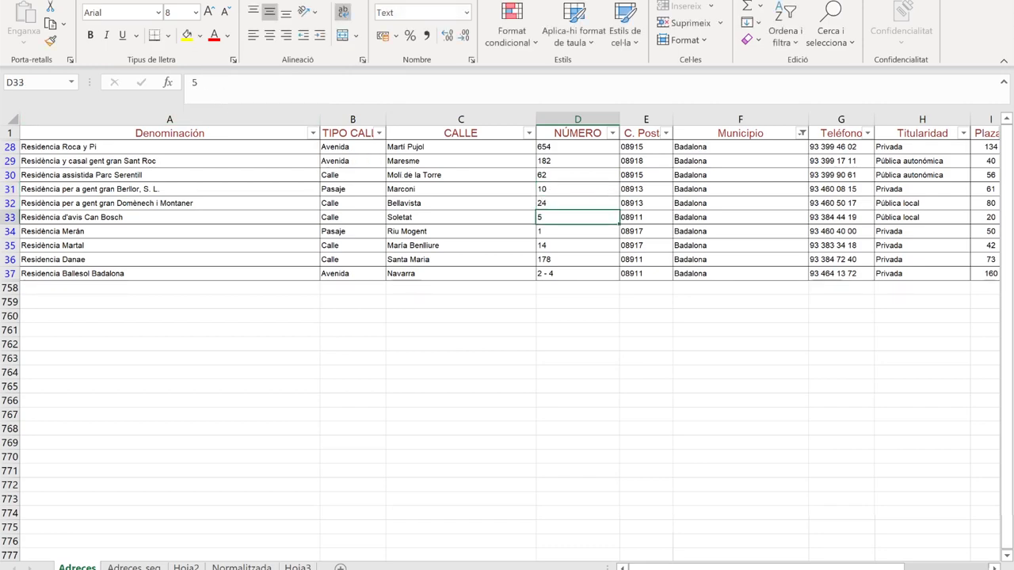
Shorten the street number range in D37 to its first number, 2
click(569, 273)
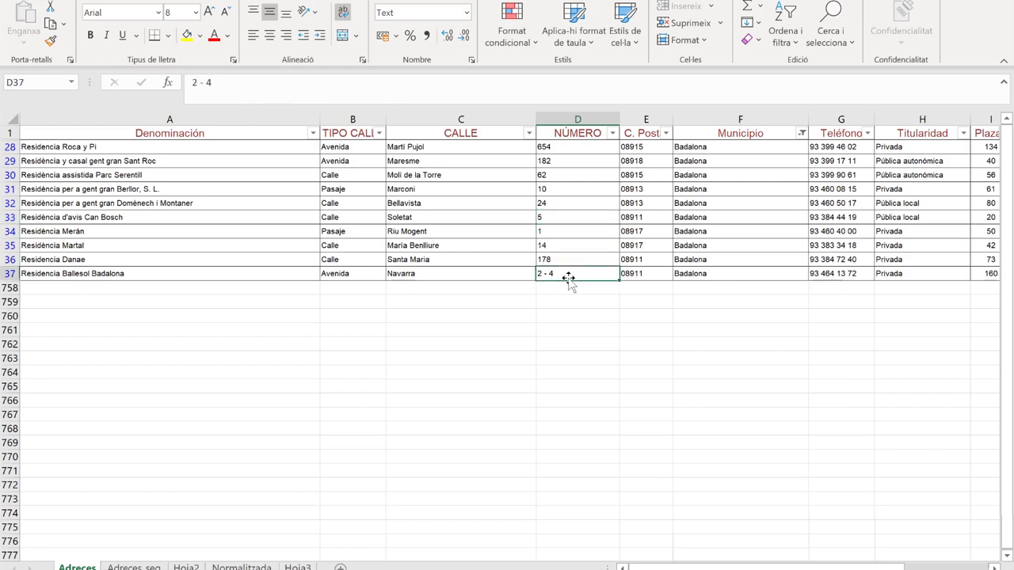
key(F2)
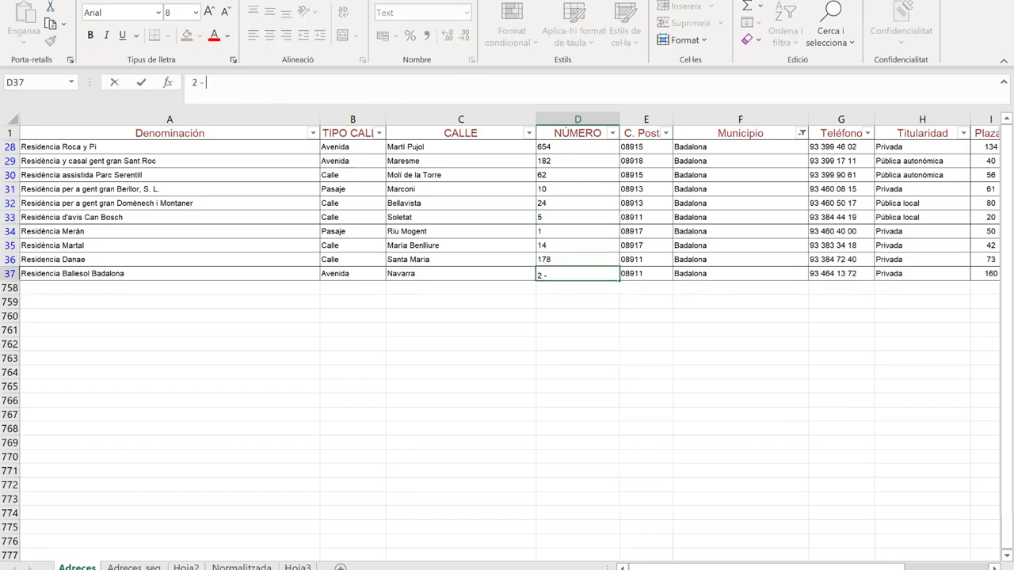
key(Return)
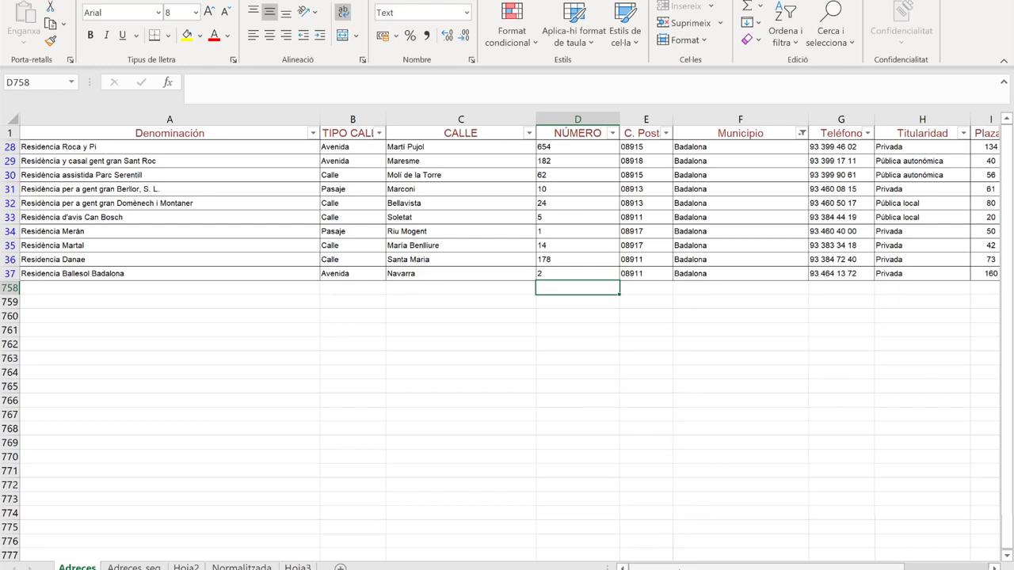
Copy the filtered Badalona rows together with the header row, from column A through column M
drag(765, 567, 852, 568)
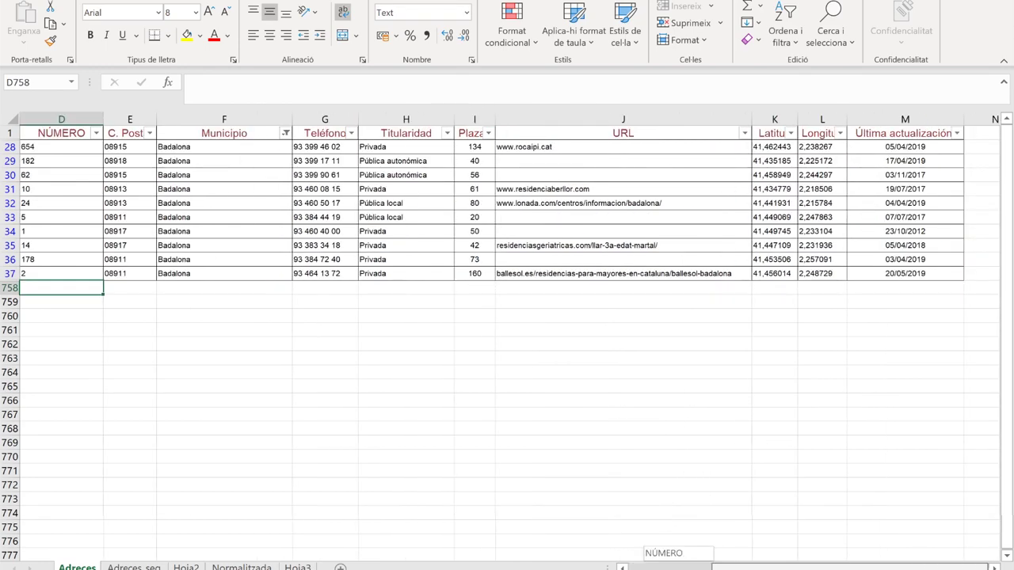
drag(613, 566, 534, 552)
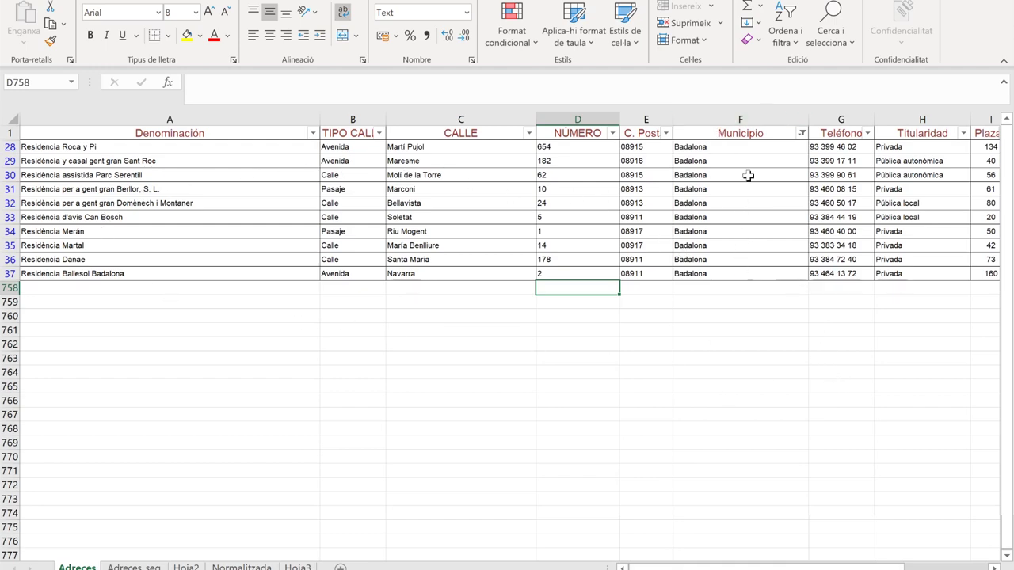
drag(761, 568, 848, 568)
drag(919, 274, 13, 133)
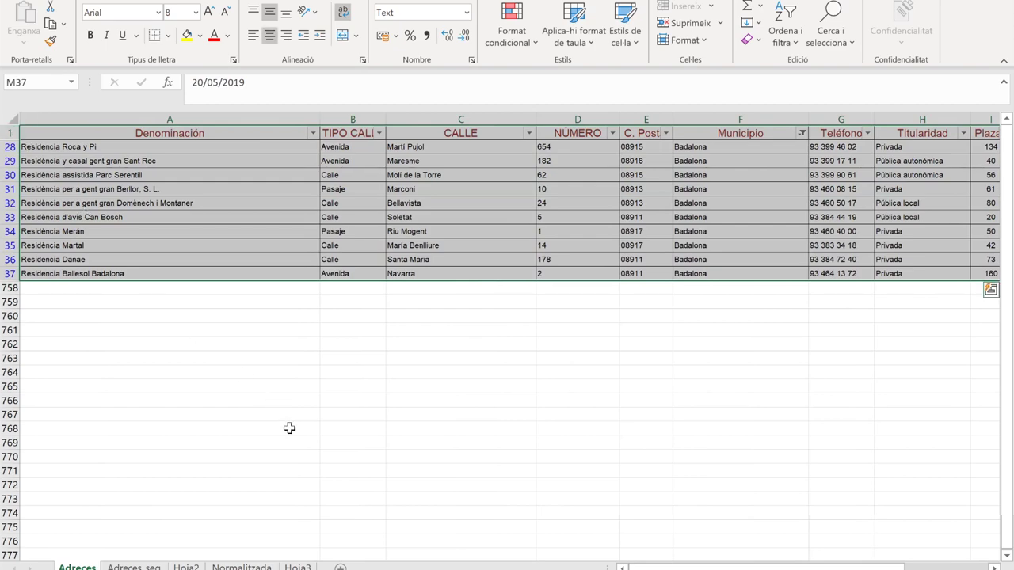
key(ctrl+c)
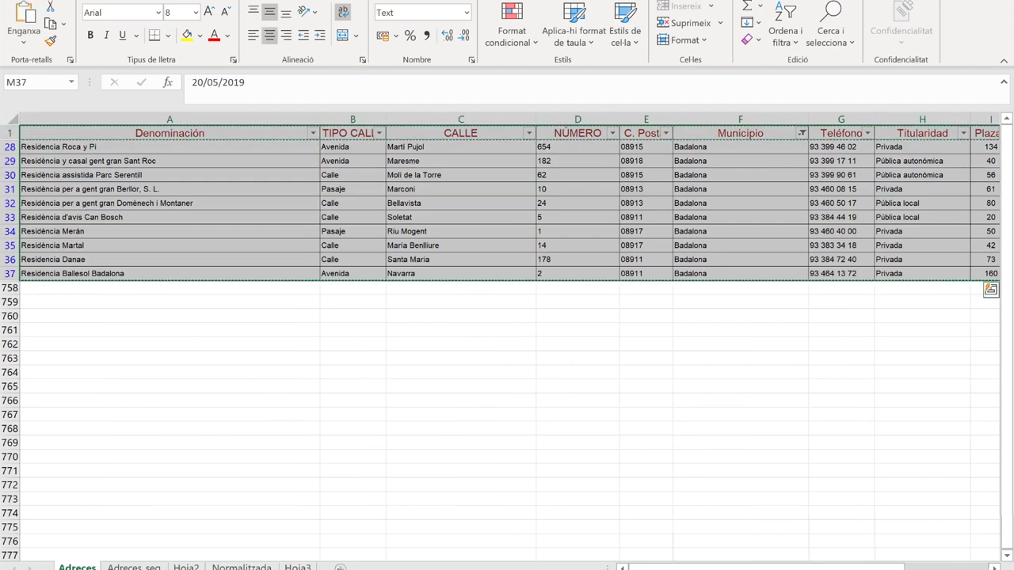
Add a new sheet and paste the copied table as values only, starting at A1
click(342, 567)
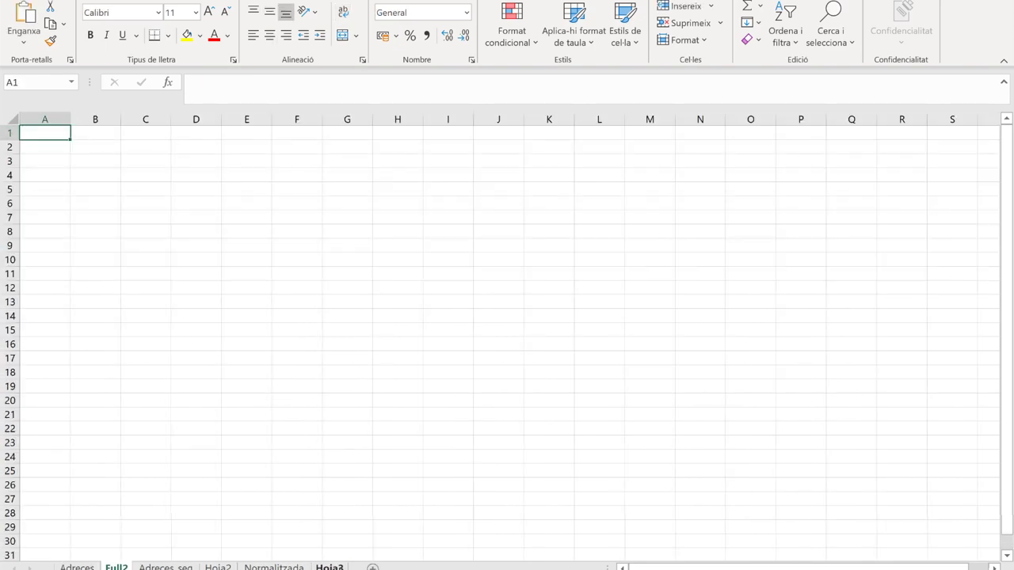
right_click(40, 133)
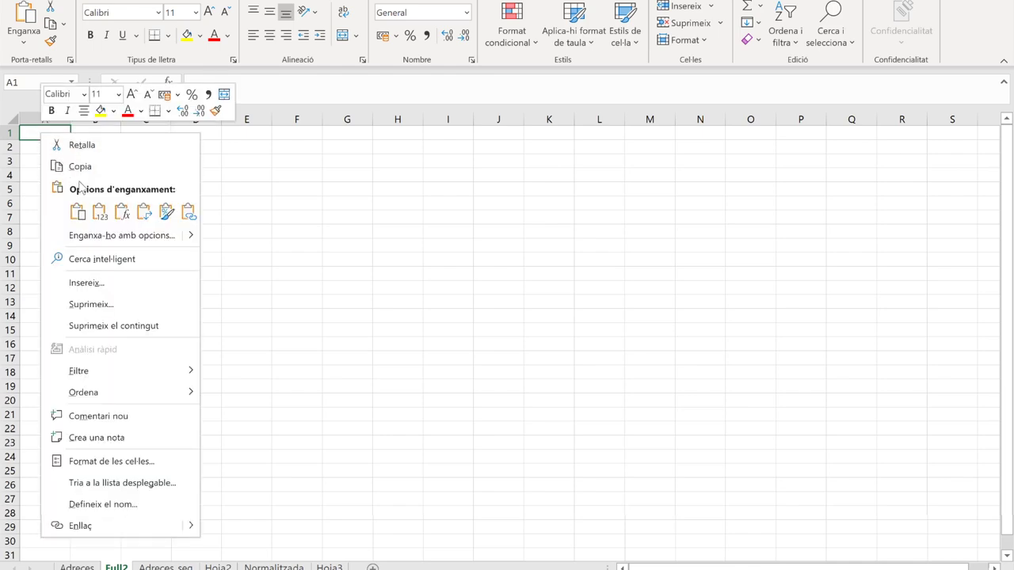
click(99, 211)
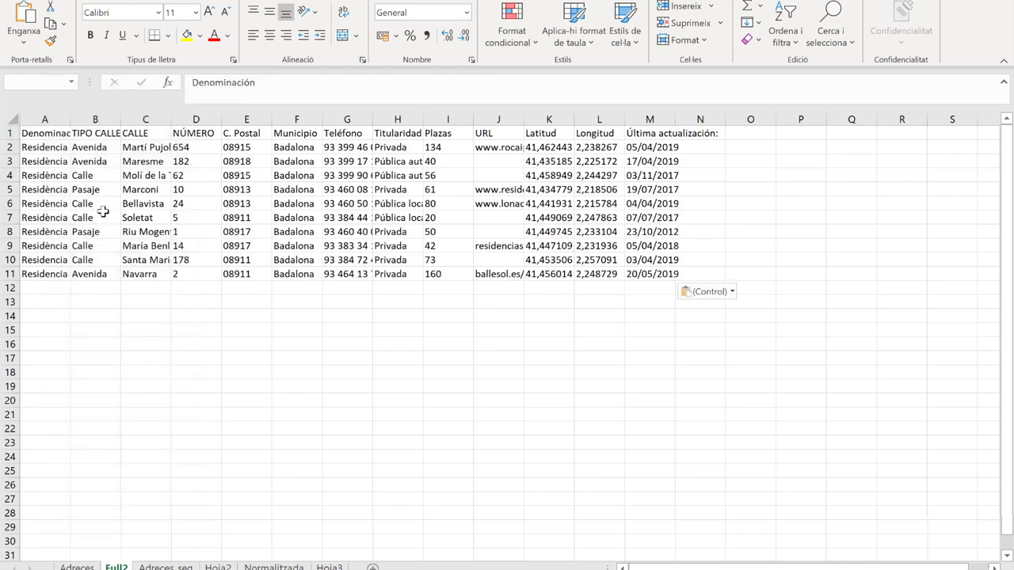
Fit the width of all columns on the new sheet to their contents
click(8, 118)
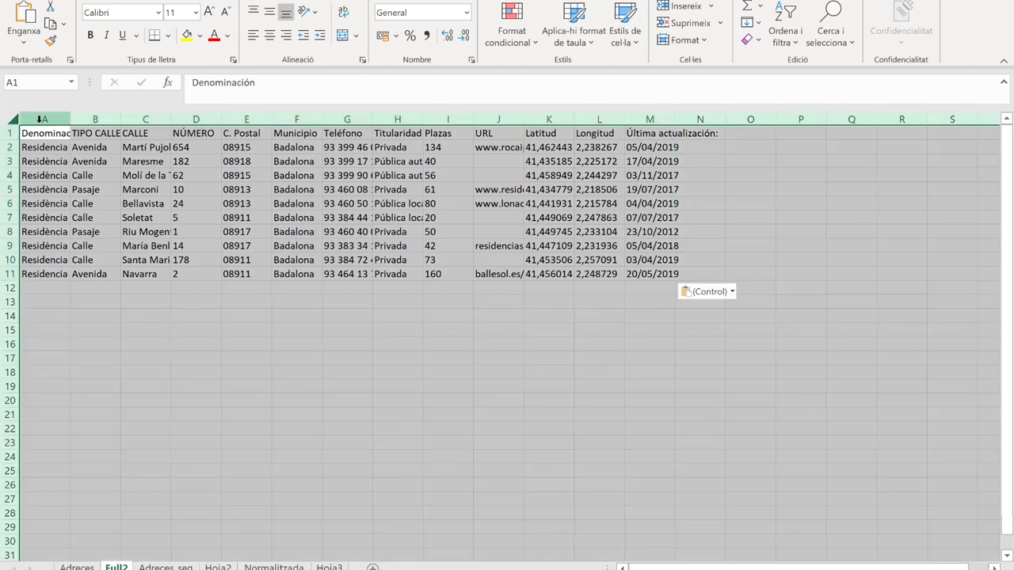
double_click(68, 123)
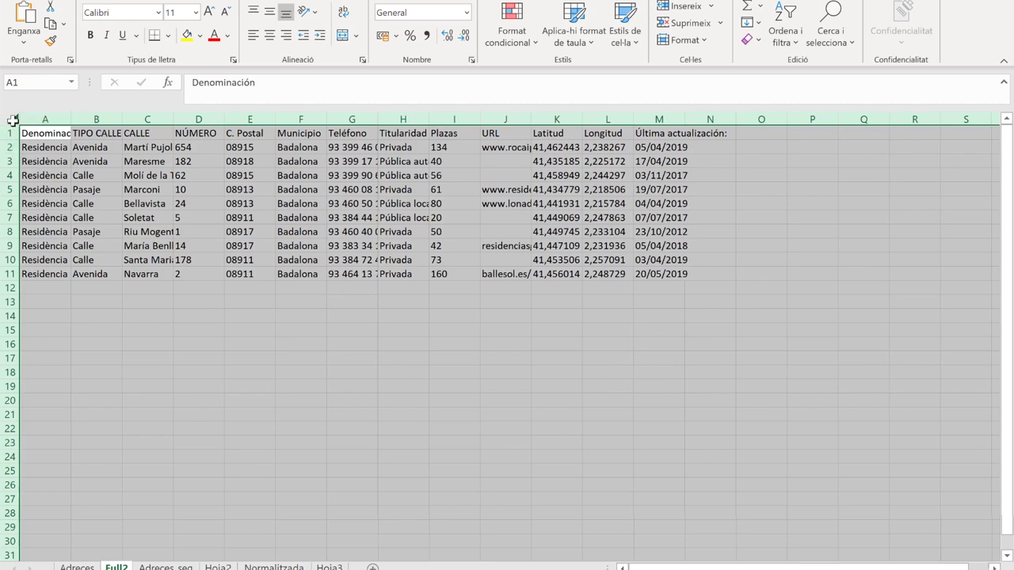
double_click(72, 119)
click(275, 444)
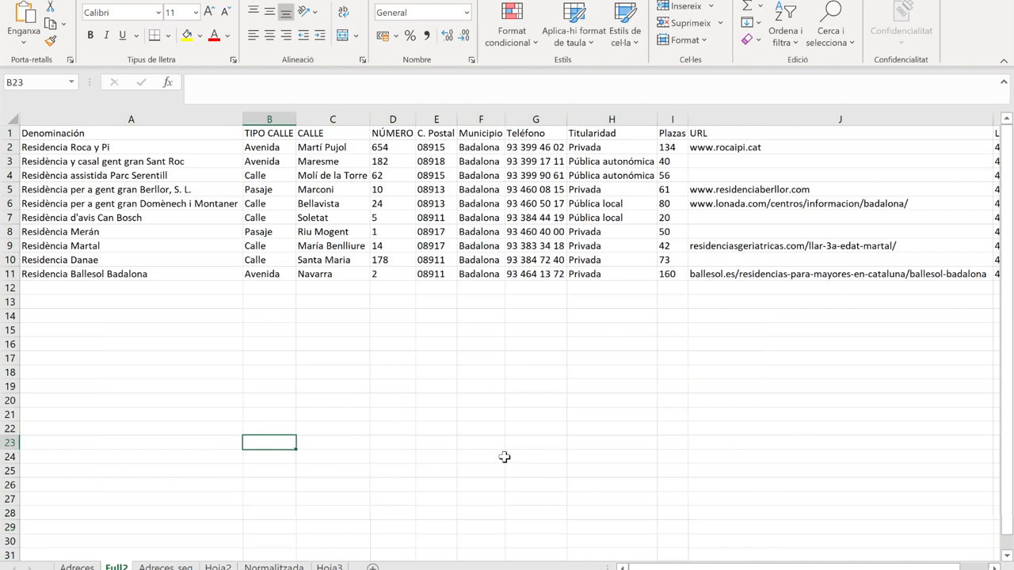
Move the new Full2 sheet ahead of the Adreces sheet and rename it Badalona
click(37, 135)
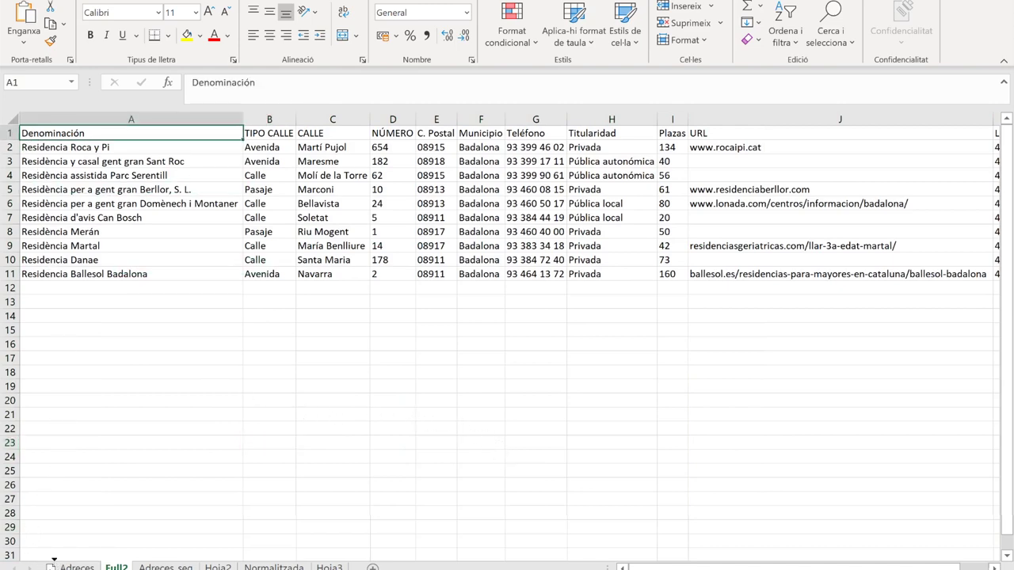
drag(54, 564, 54, 564)
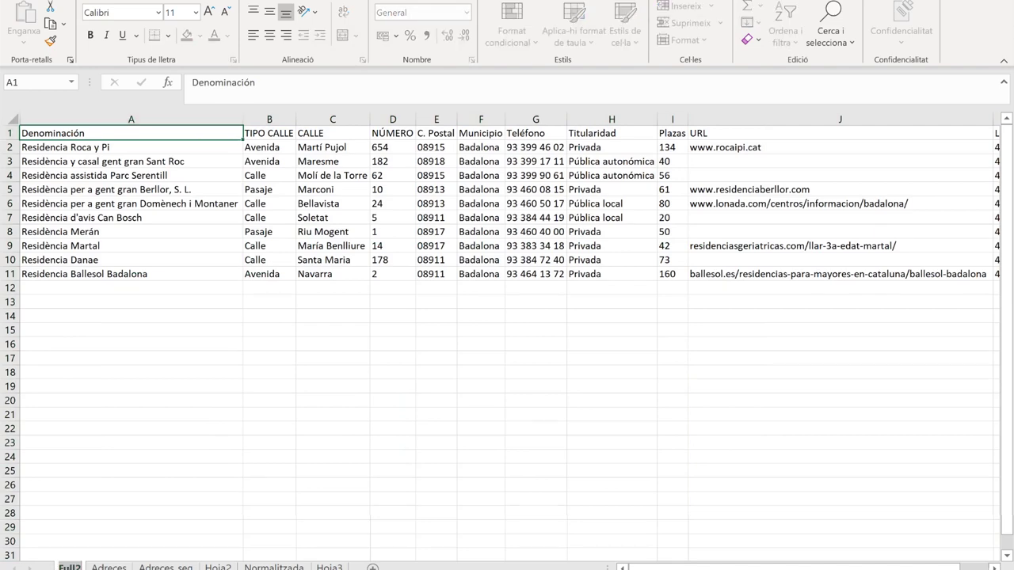
text(Badalon)
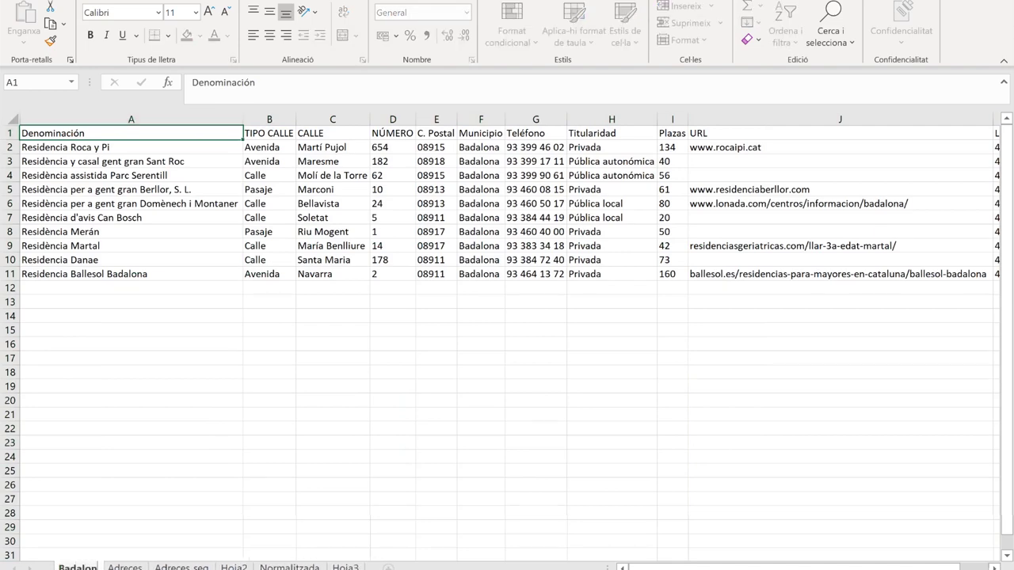
text(a)
key(Return)
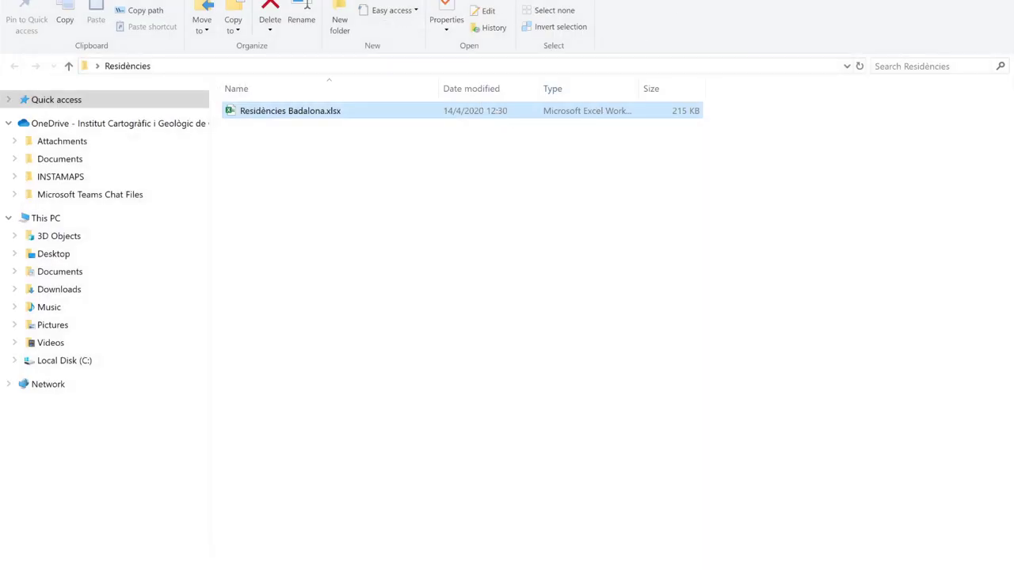
Switch to the InstaMaps map in the browser and open the file upload option (Càrrega de fitxers) for its data
mouse_move(127, 569)
click(126, 523)
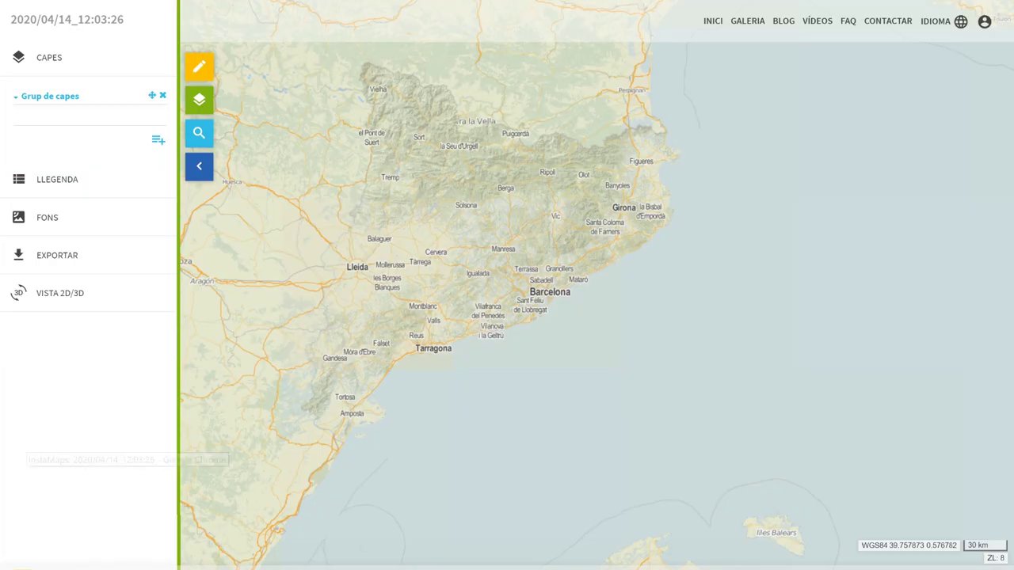
click(199, 67)
click(50, 99)
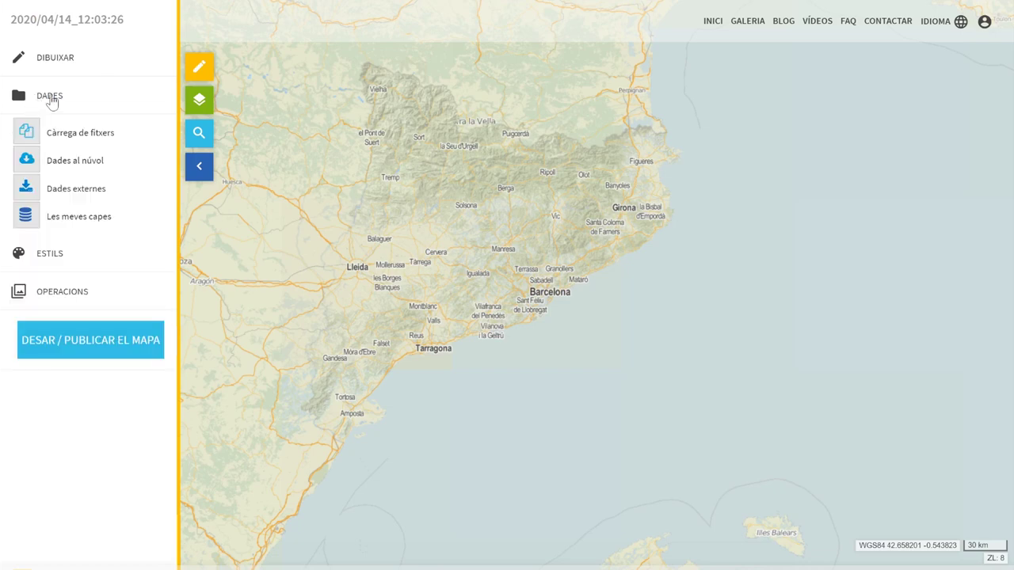
click(101, 136)
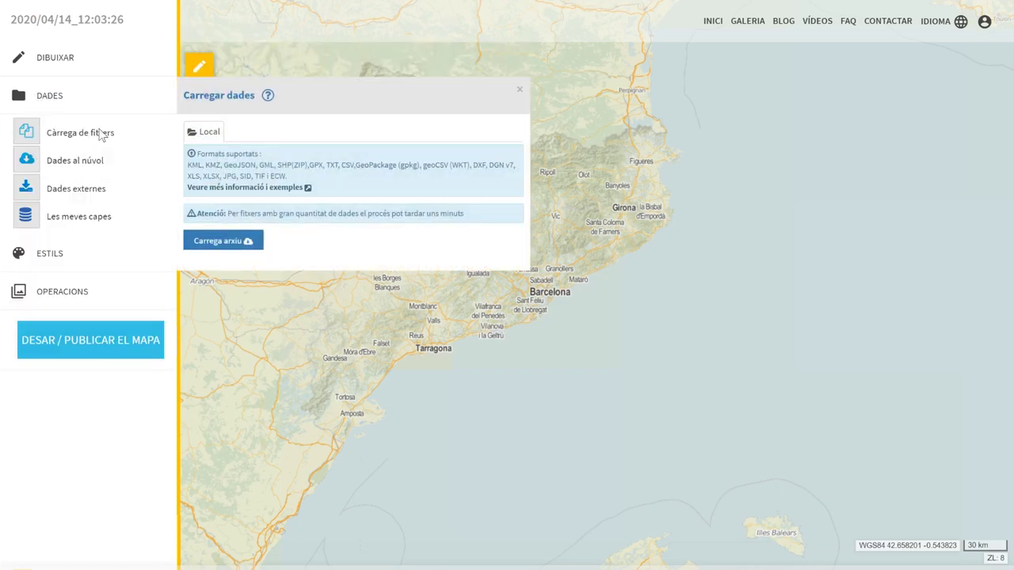
click(217, 240)
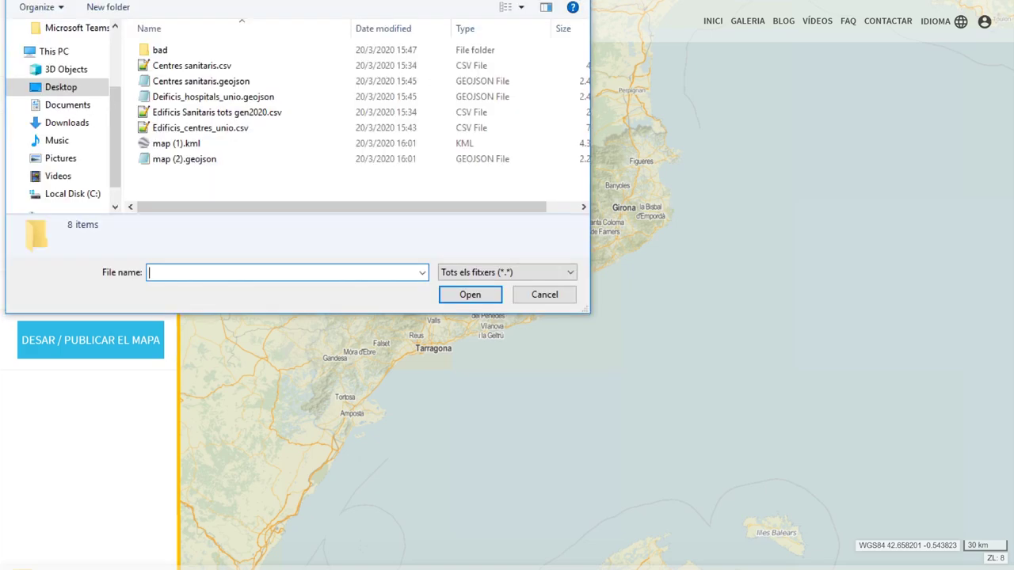
key(Escape)
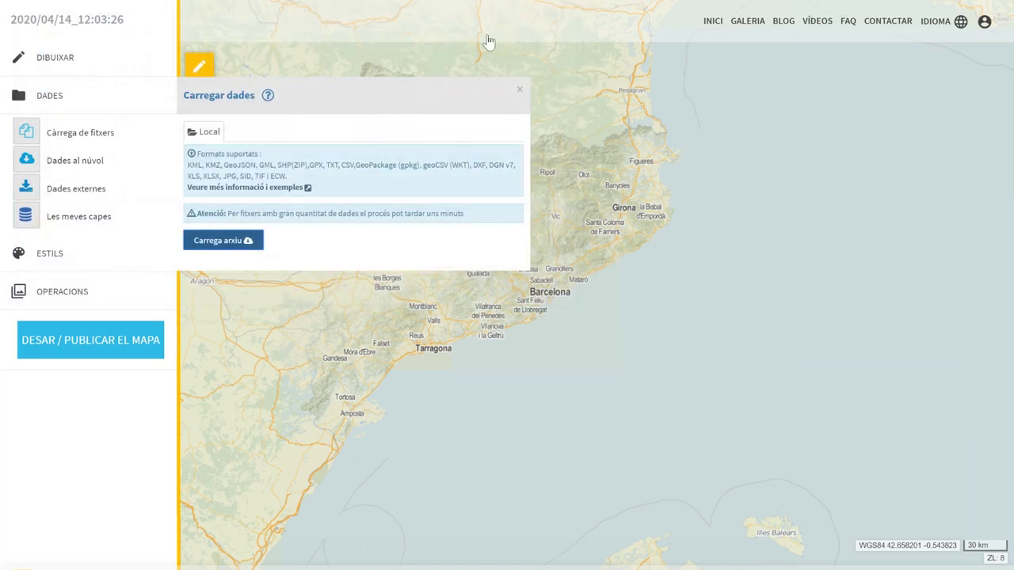
click(519, 93)
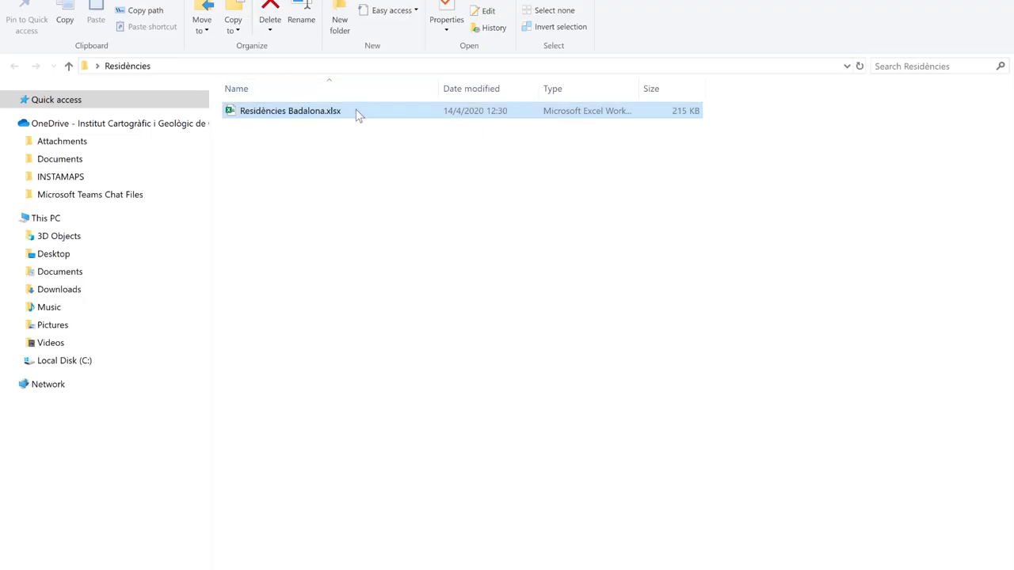
Load Residències Badalona.xlsx from the Residències folder into the map and choose geolocation by addresses (Per adreces)
drag(357, 113, 536, 263)
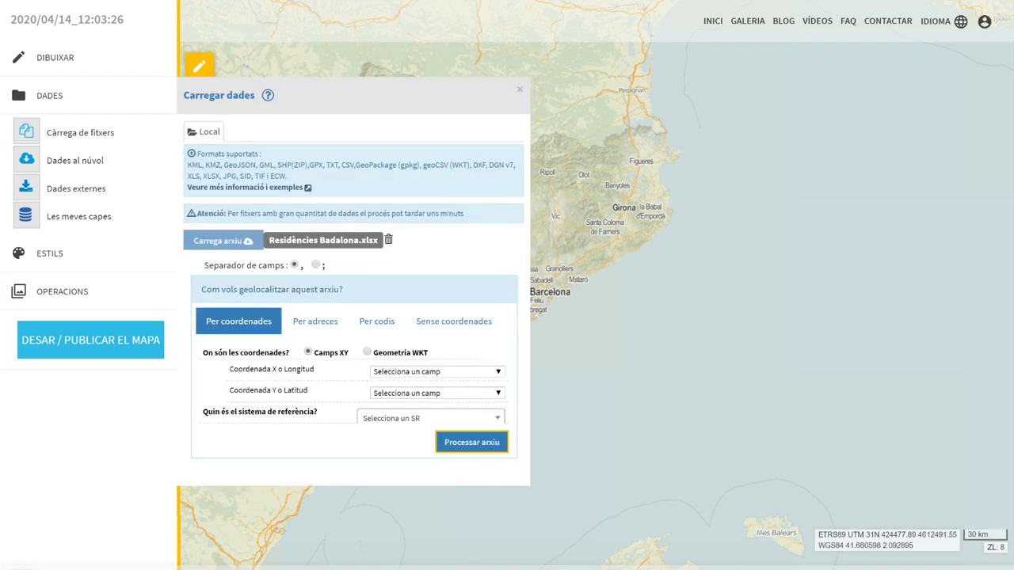
click(317, 324)
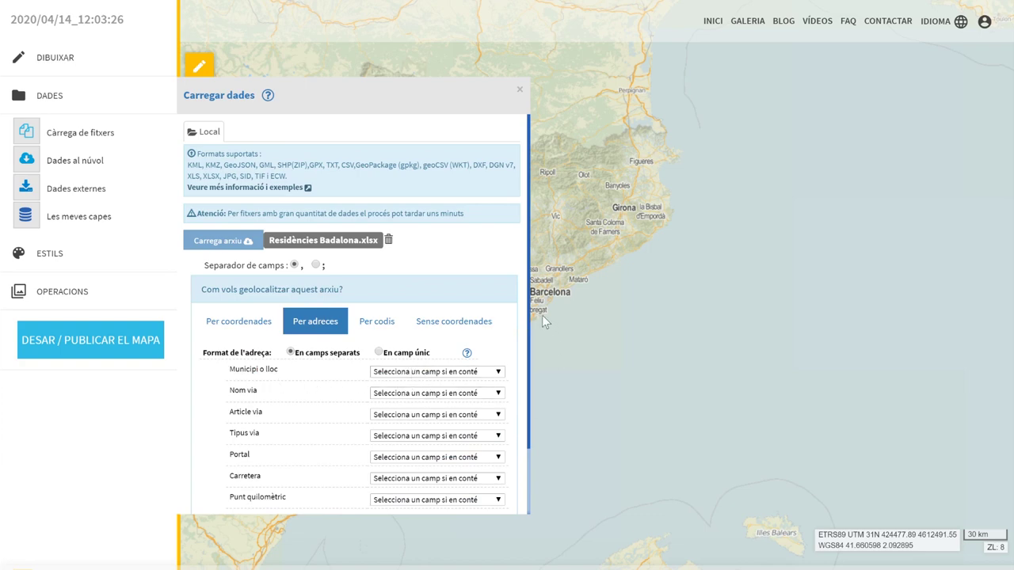
Assign MUNICIPIO to Municipi o lloc and CALLE to Nom via, and open the field choices for Tipus via
scroll(517, 347, down, 2)
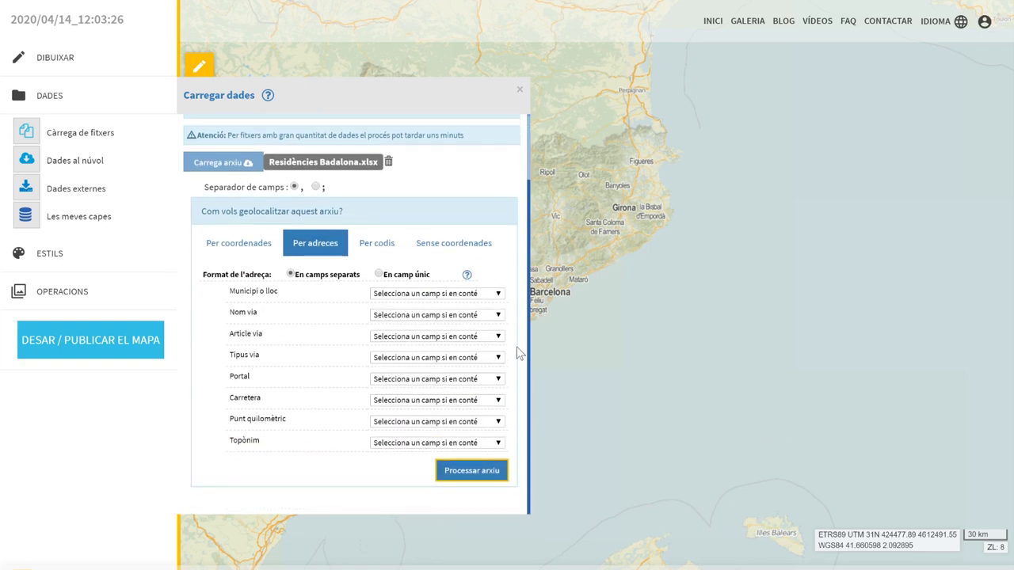
click(423, 294)
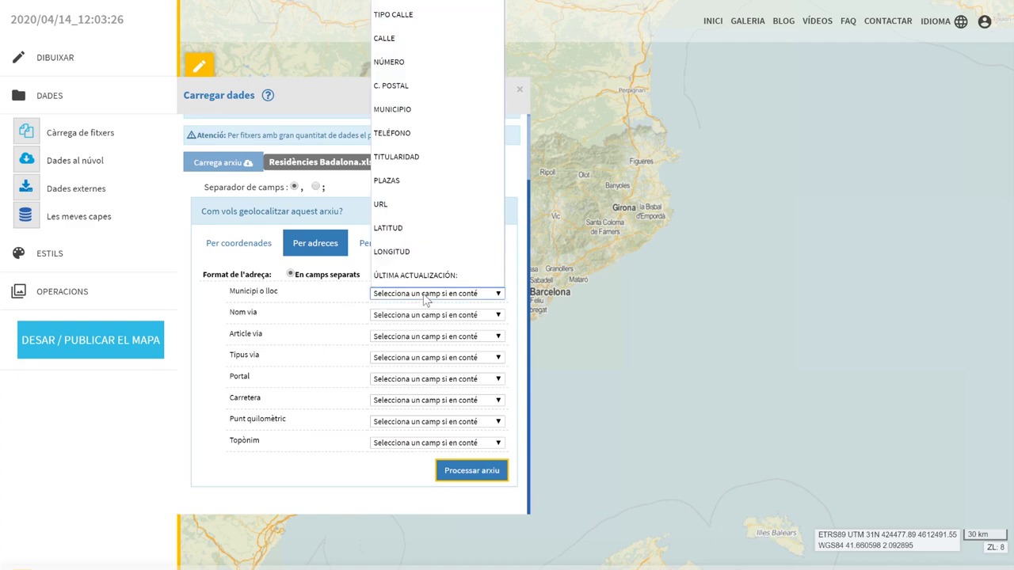
click(390, 111)
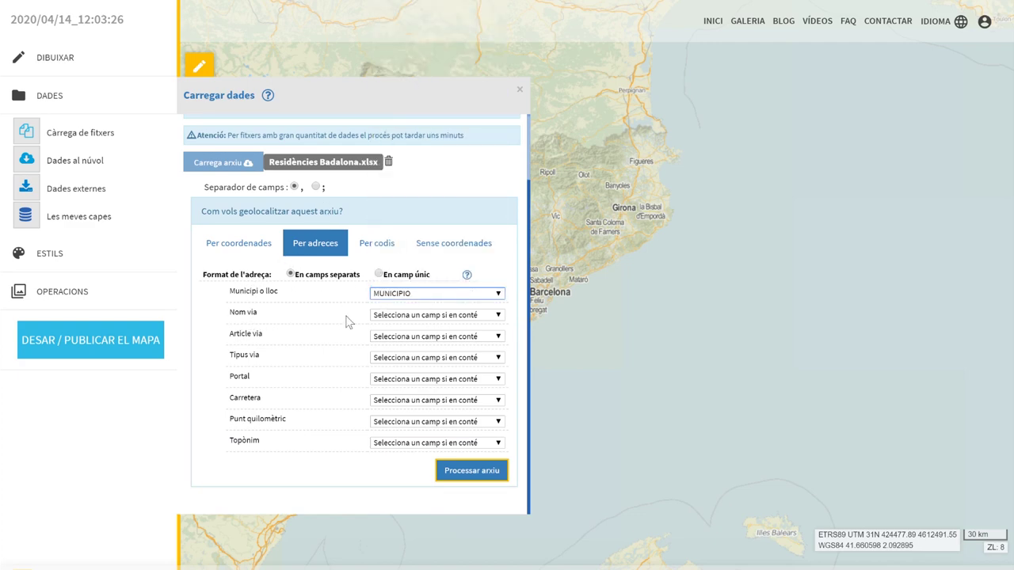
click(389, 316)
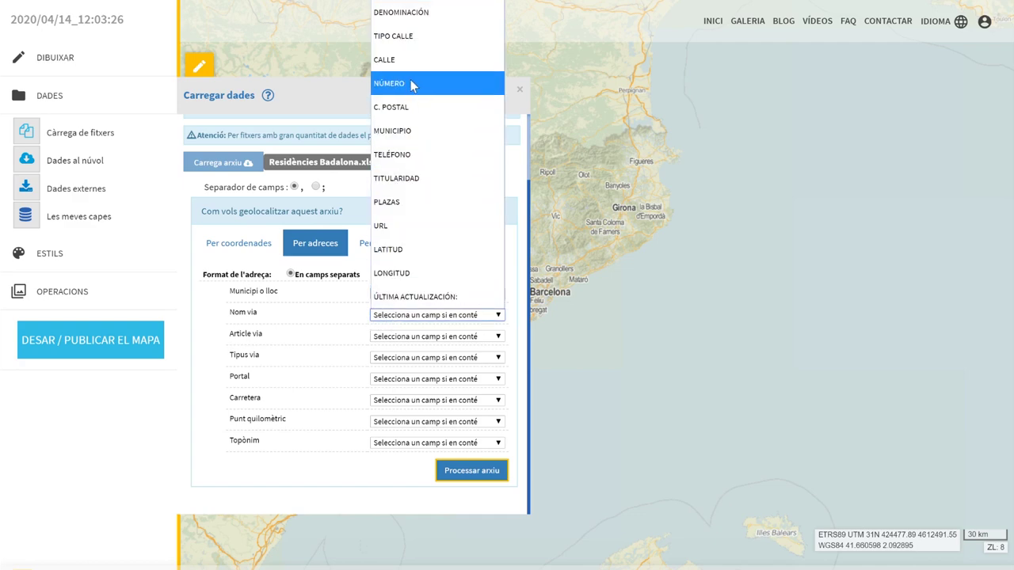
click(400, 60)
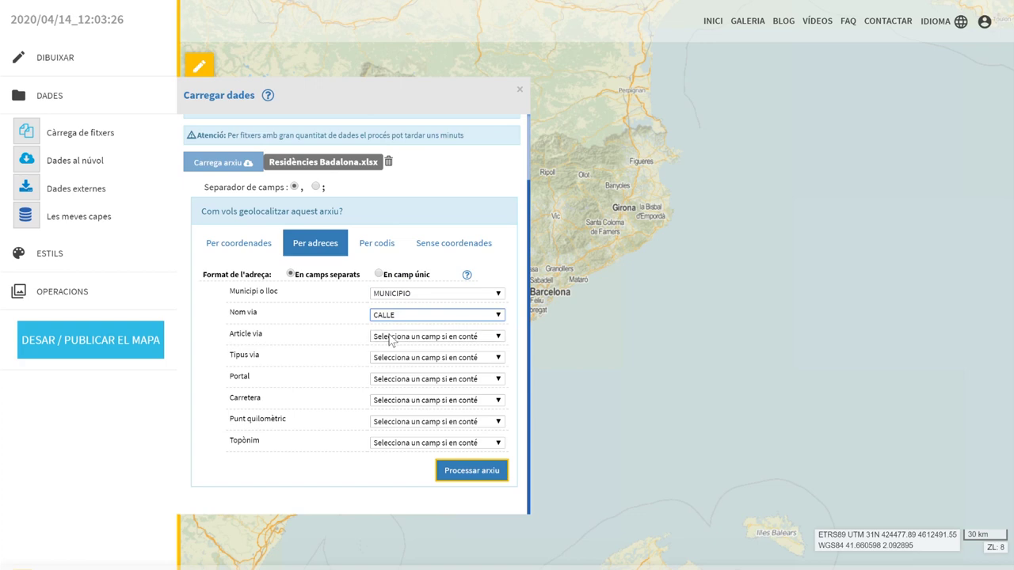
click(387, 365)
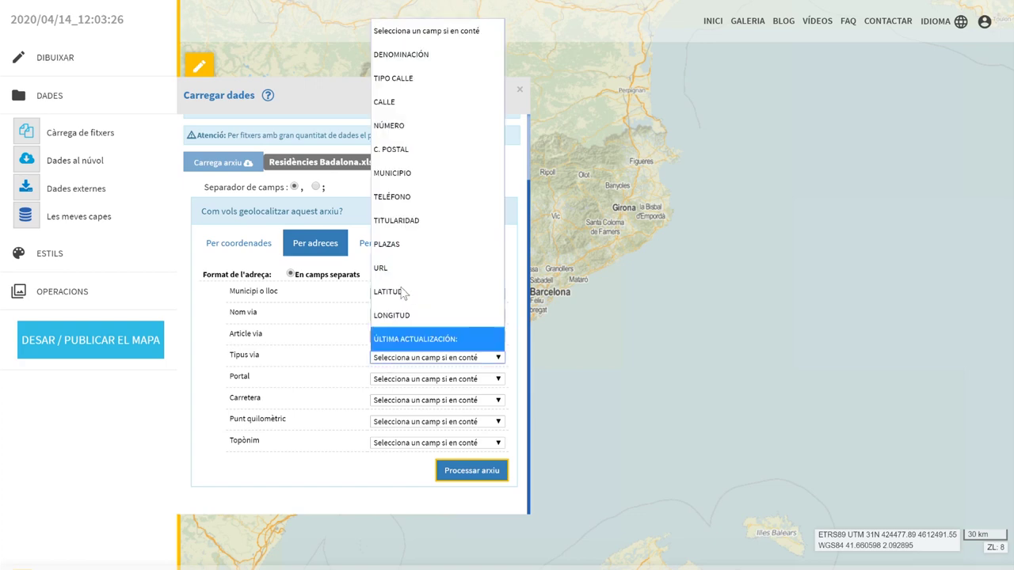